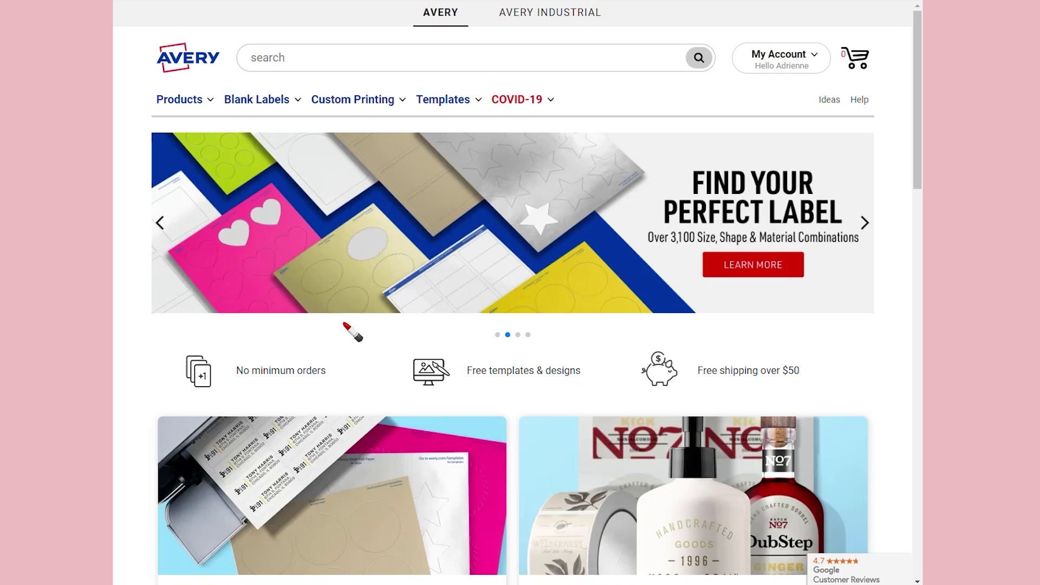
- Start a new Avery Design & Print project using template 5160, Easy Peel Address Labels
click(441, 100)
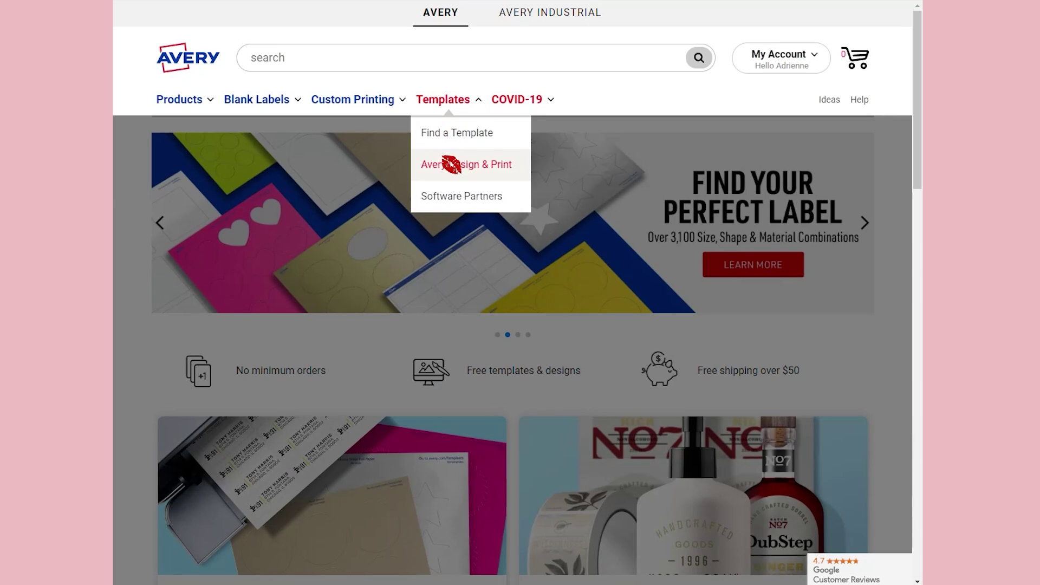
click(509, 168)
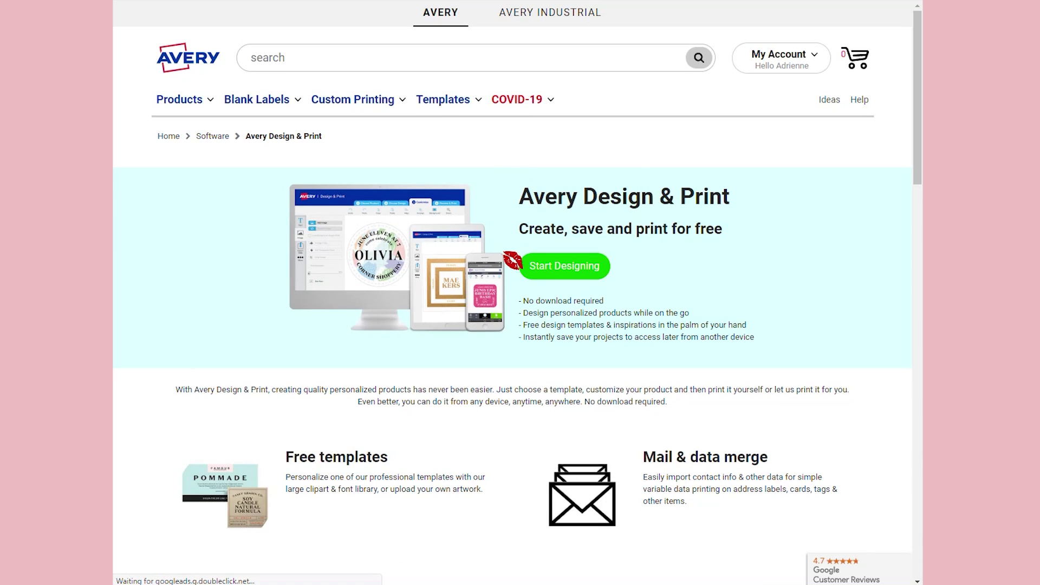
click(569, 274)
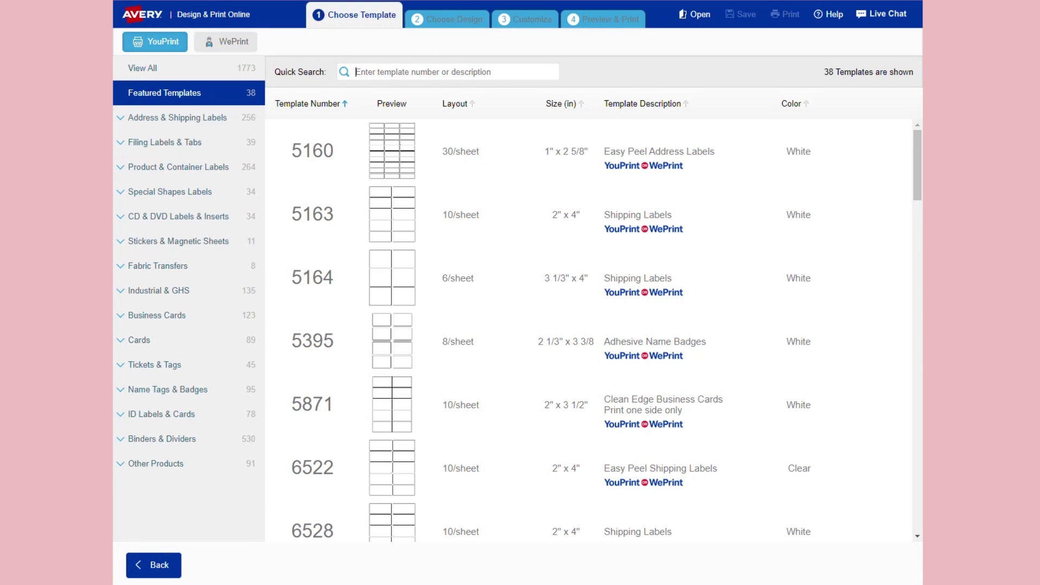
click(323, 162)
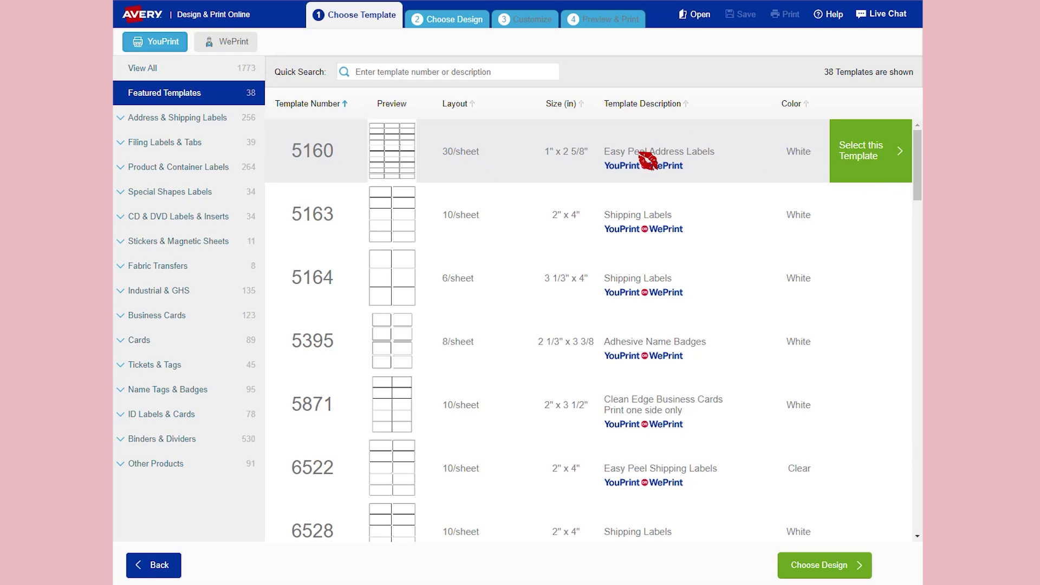
click(864, 155)
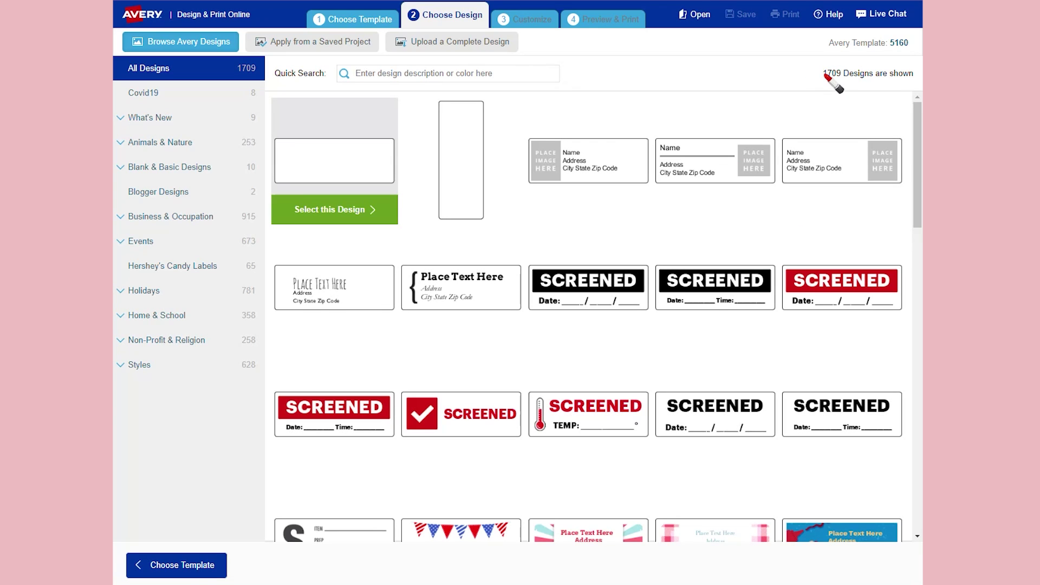
- Search the label designs for "product"
click(430, 75)
text(pro)
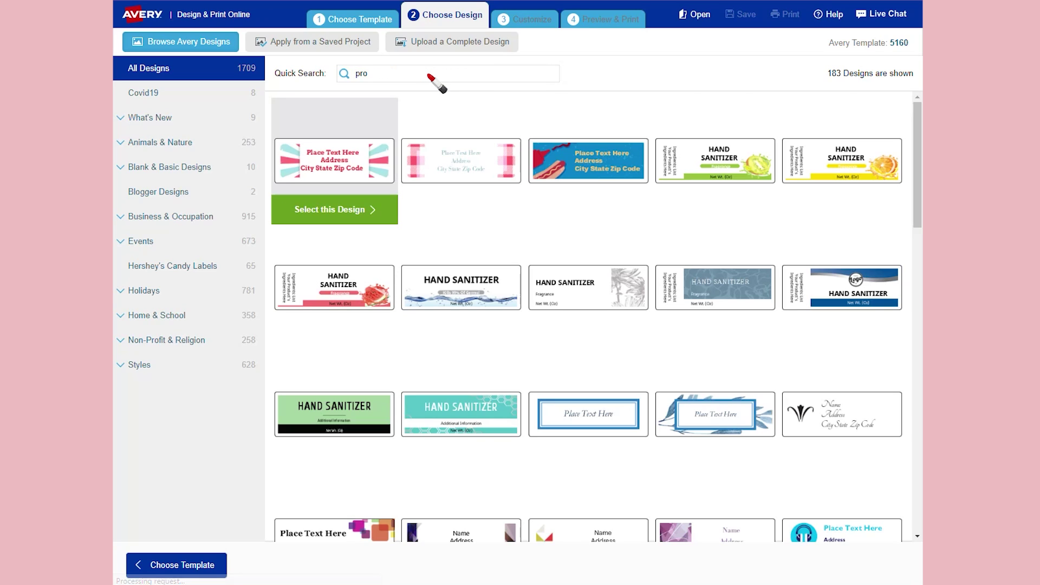
text(duct)
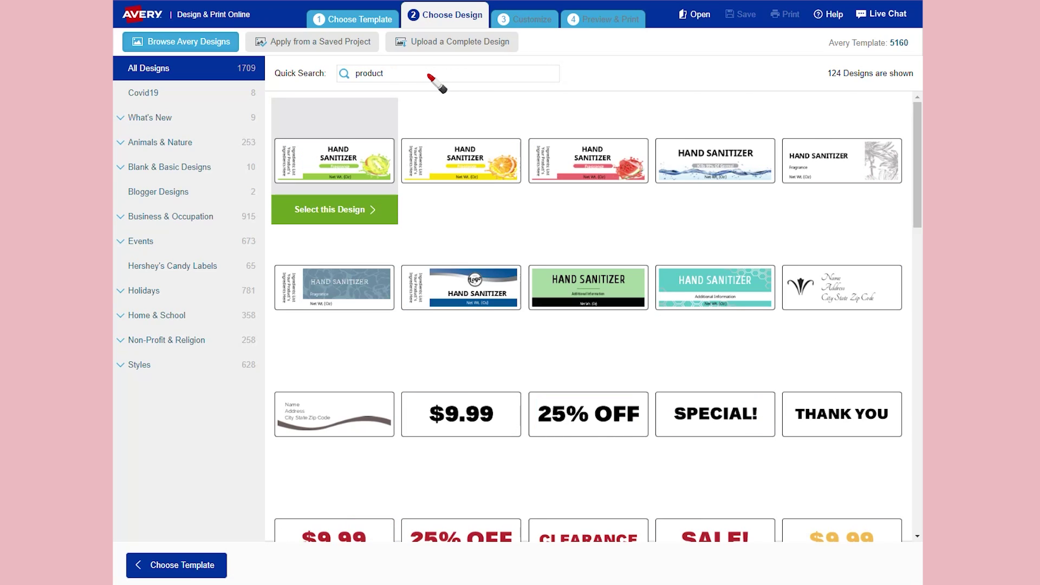
- Choose the plain white design with a centred barcode between "Company's Name" and "Product Name" and open it for customizing
scroll(822, 295, down, 6)
scroll(807, 290, down, 1)
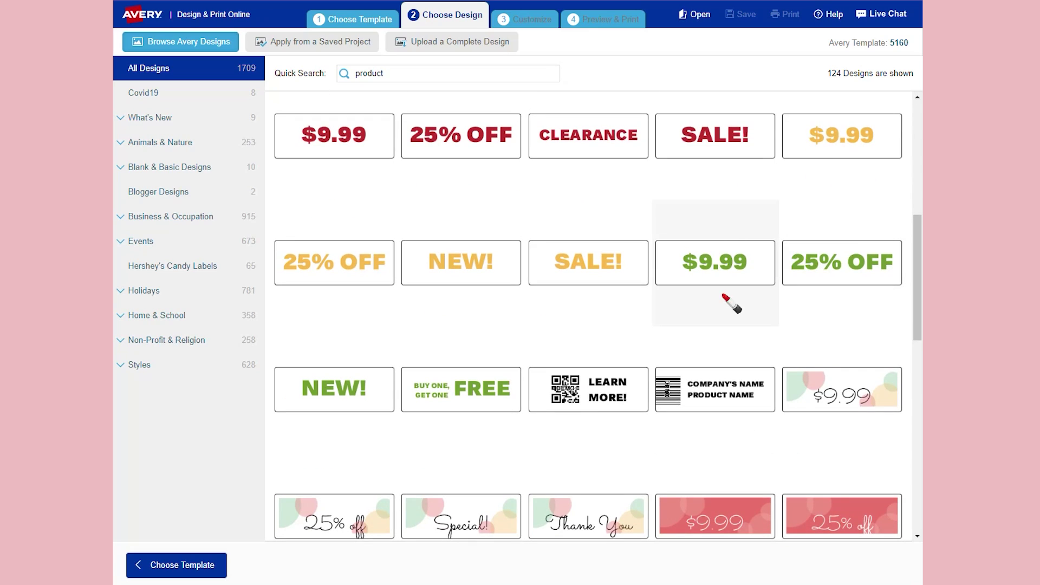
scroll(722, 304, up, 1)
scroll(733, 300, down, 3)
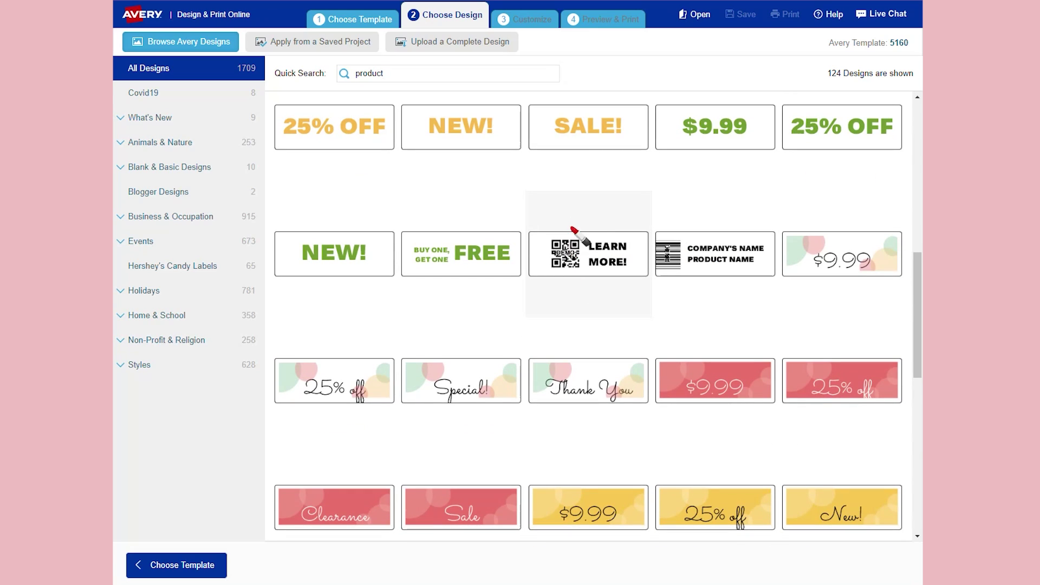
scroll(694, 279, down, 8)
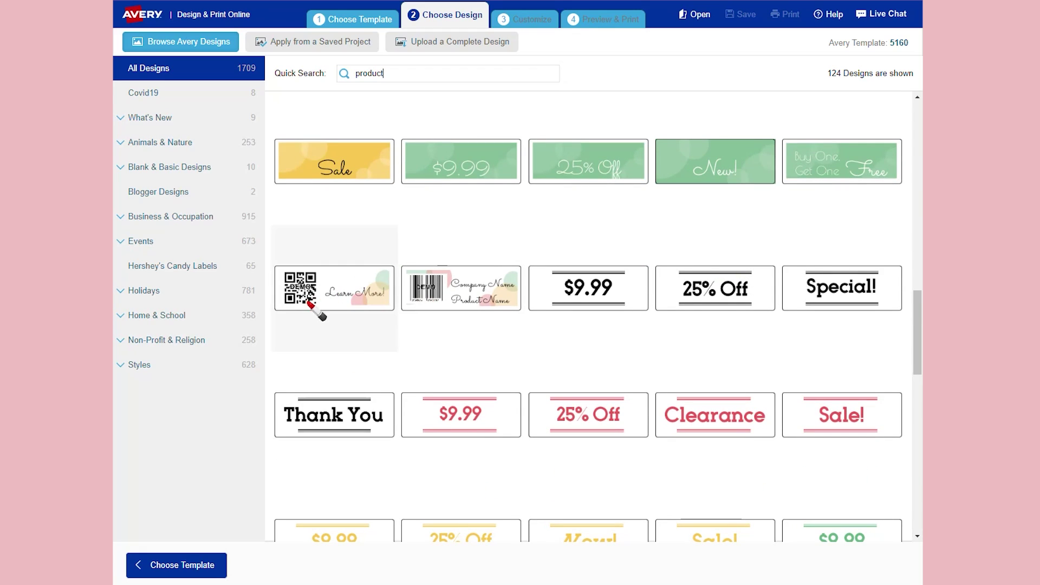
scroll(771, 281, down, 6)
scroll(770, 282, down, 10)
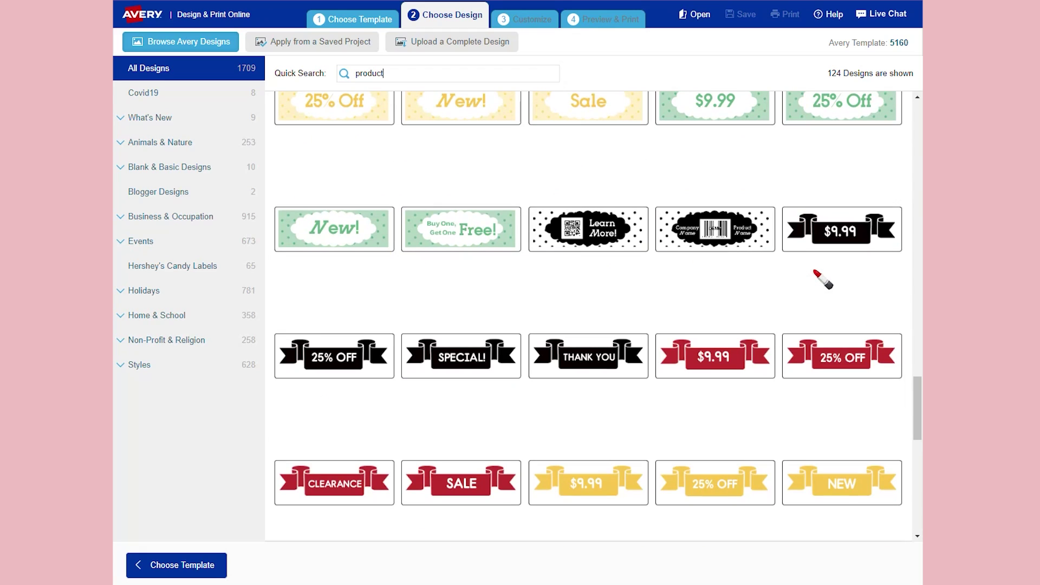
scroll(791, 279, down, 4)
scroll(795, 287, down, 10)
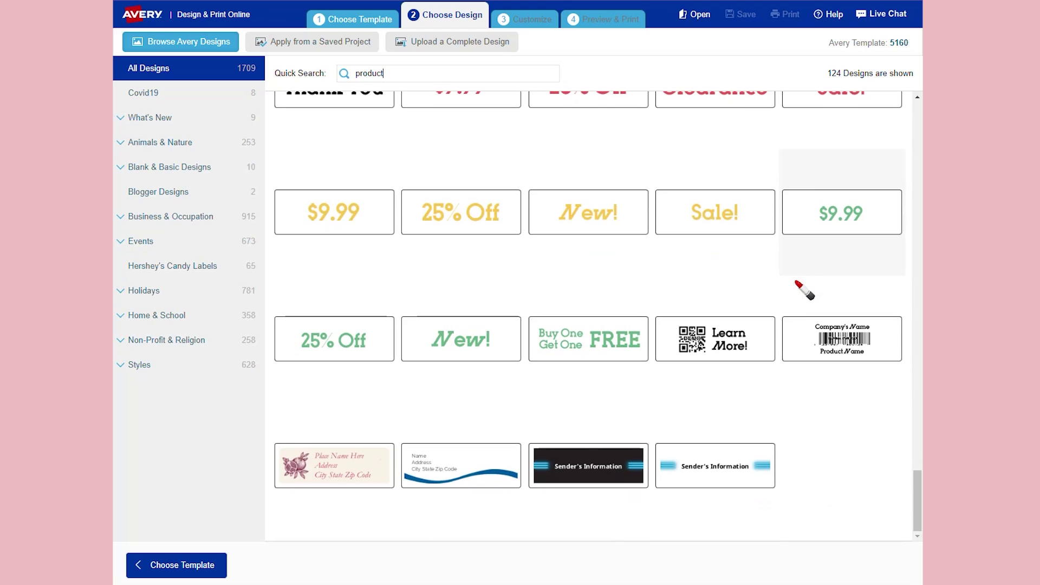
click(840, 348)
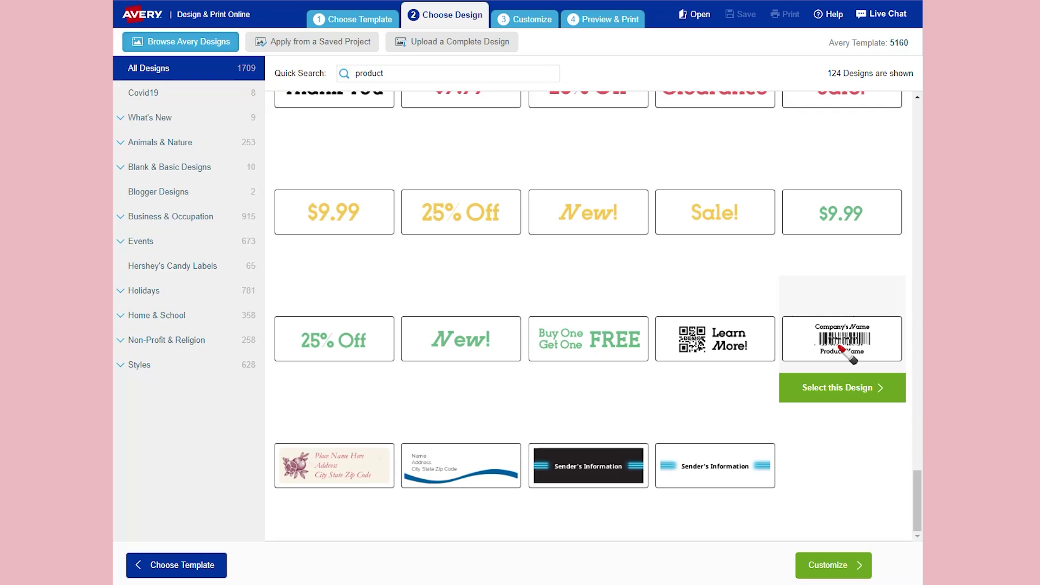
click(839, 389)
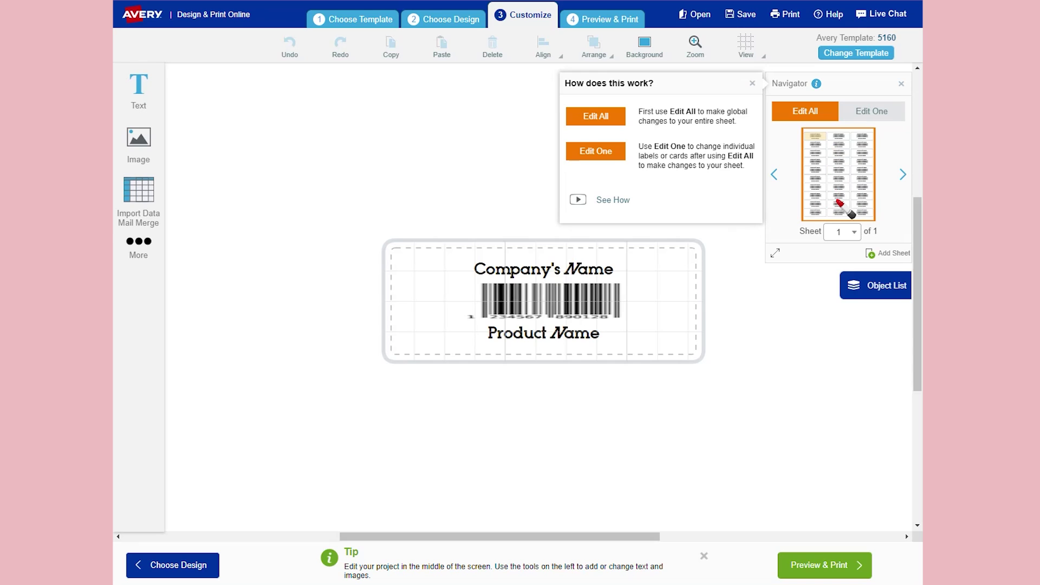
- With Edit All active for the whole sheet, replace the "Company's Name" text with "Jewel Butterfly"
click(862, 115)
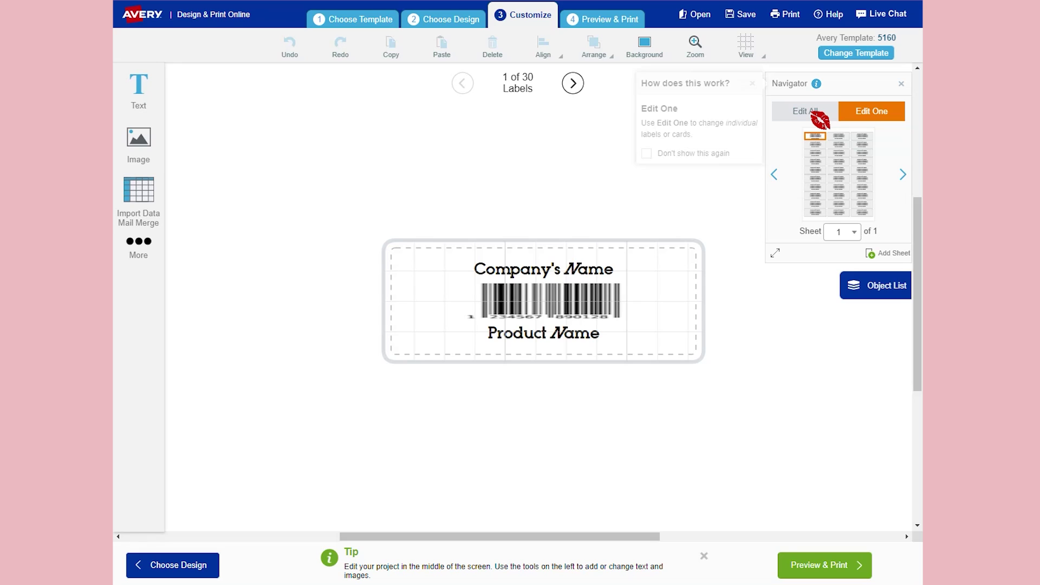
click(812, 113)
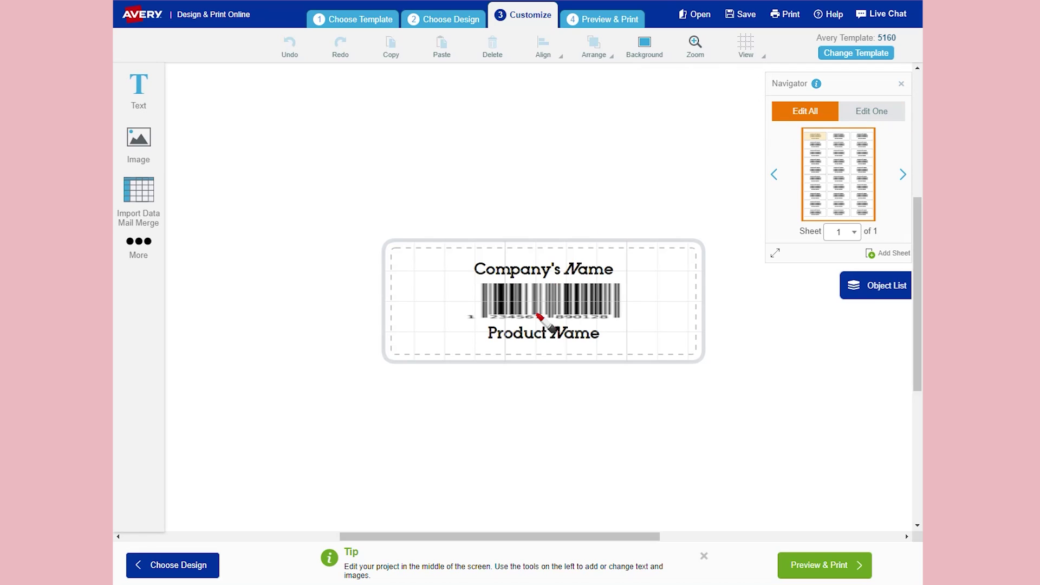
click(553, 274)
double_click(553, 274)
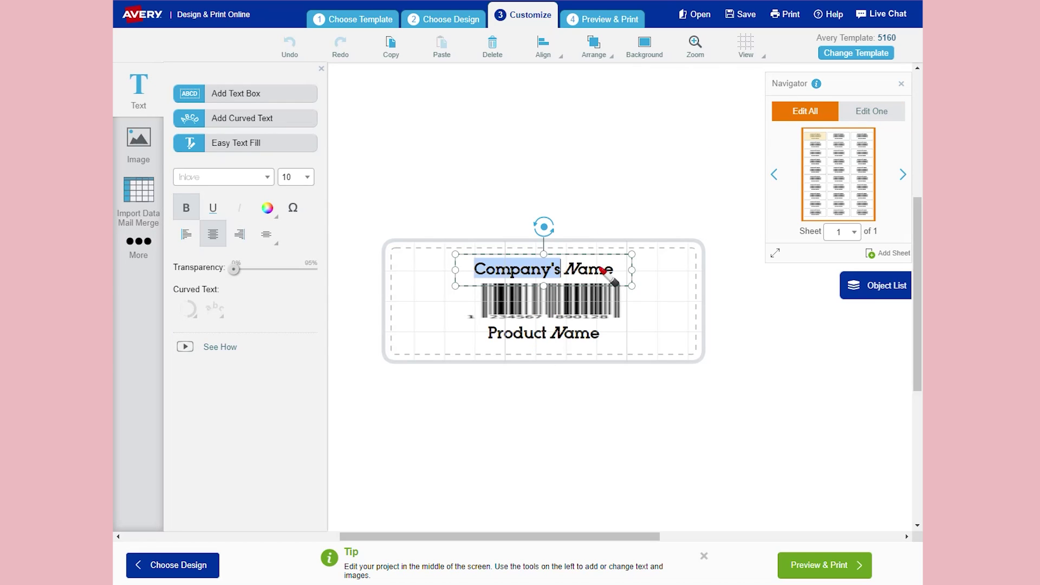
click(607, 271)
drag(622, 271, 469, 270)
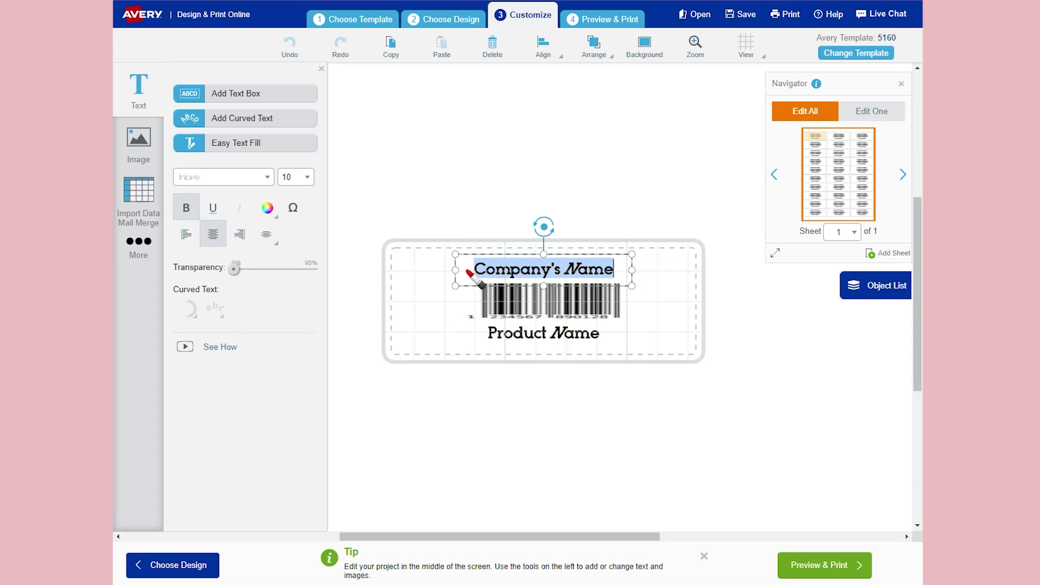
text(Jewel B)
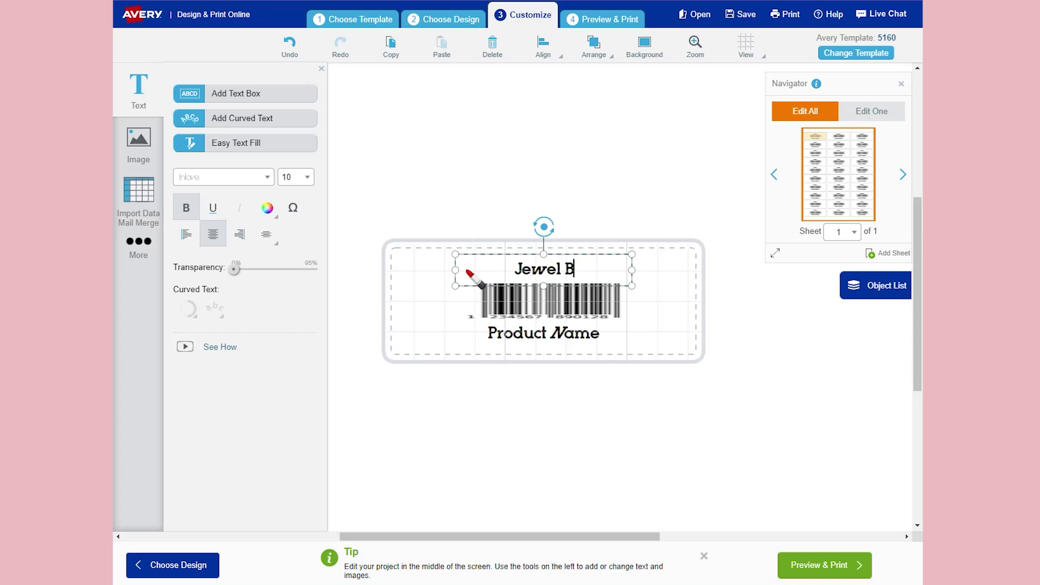
text(utterfly)
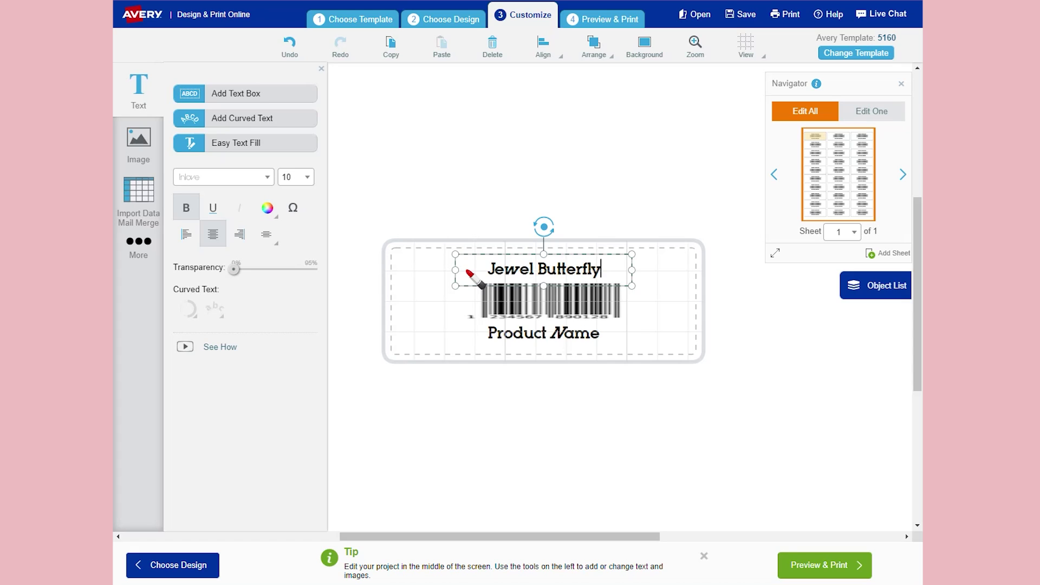
- Format the "Jewel Butterfly" text in the Sacramento font at size 12
drag(601, 270, 475, 274)
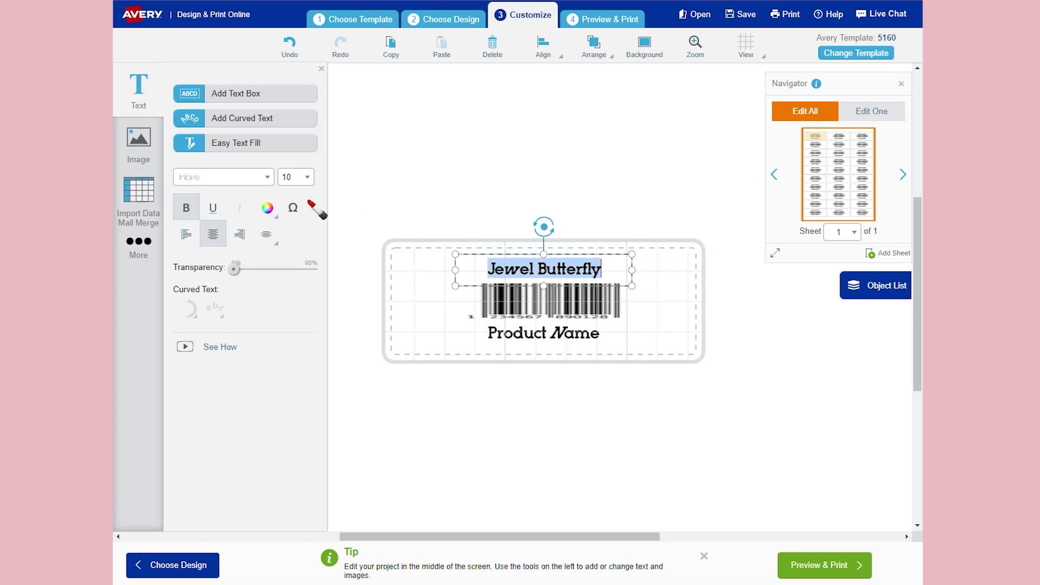
click(267, 177)
drag(269, 251, 274, 285)
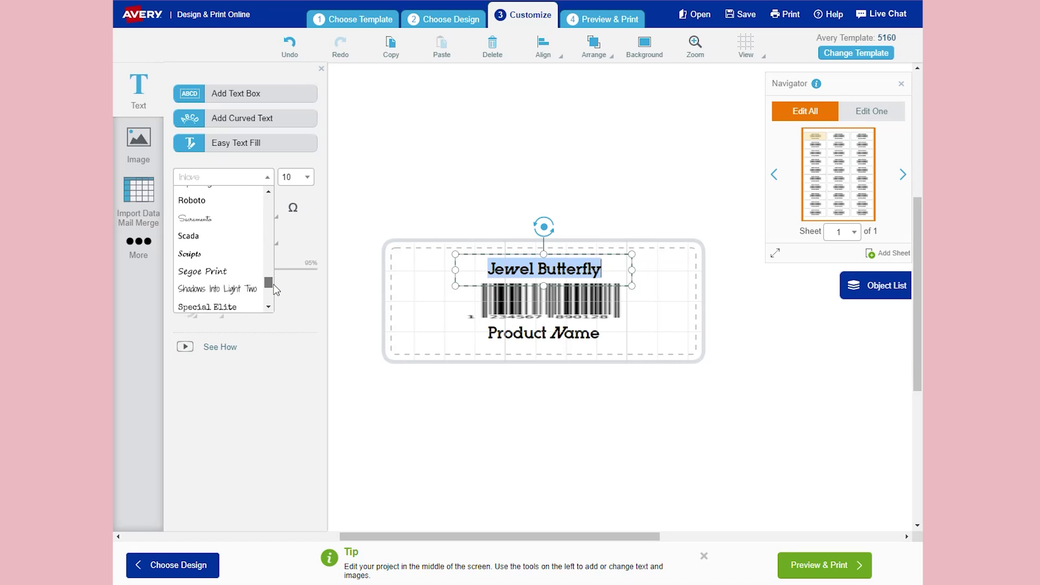
click(227, 214)
click(307, 177)
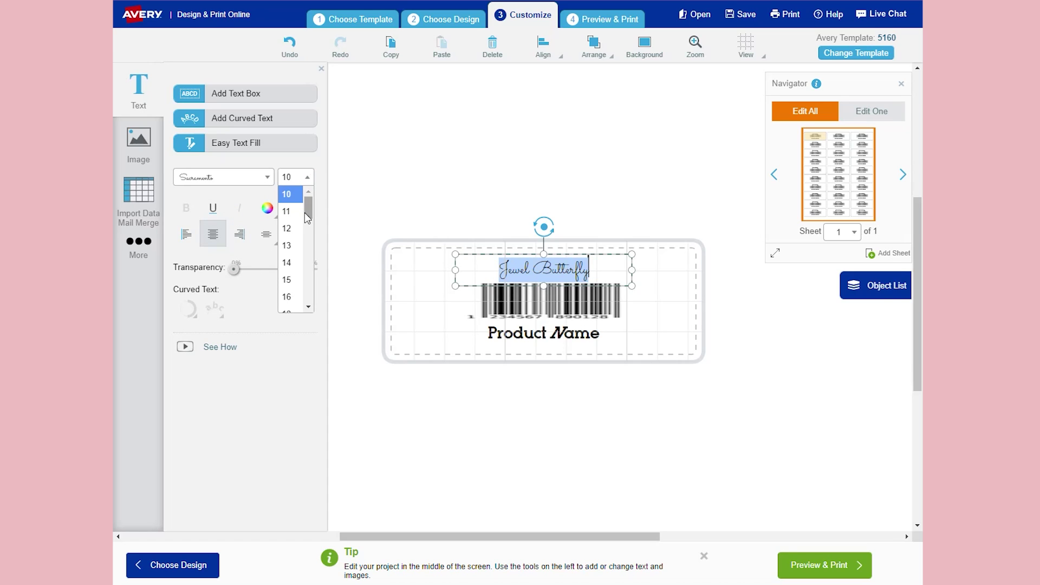
click(299, 228)
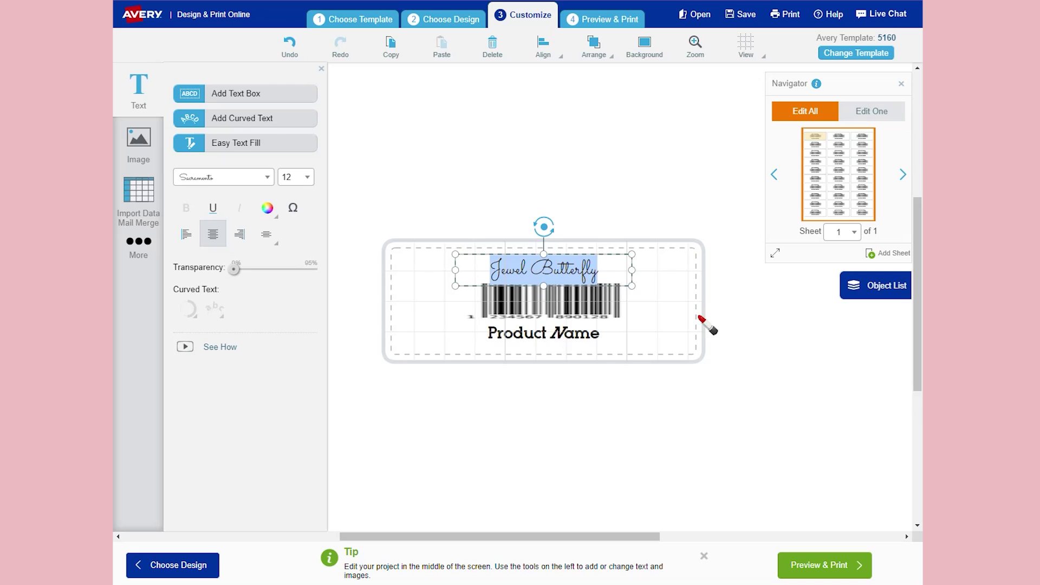
- Format the "Product Name" text below the barcode in the Scada font at size 8
click(564, 335)
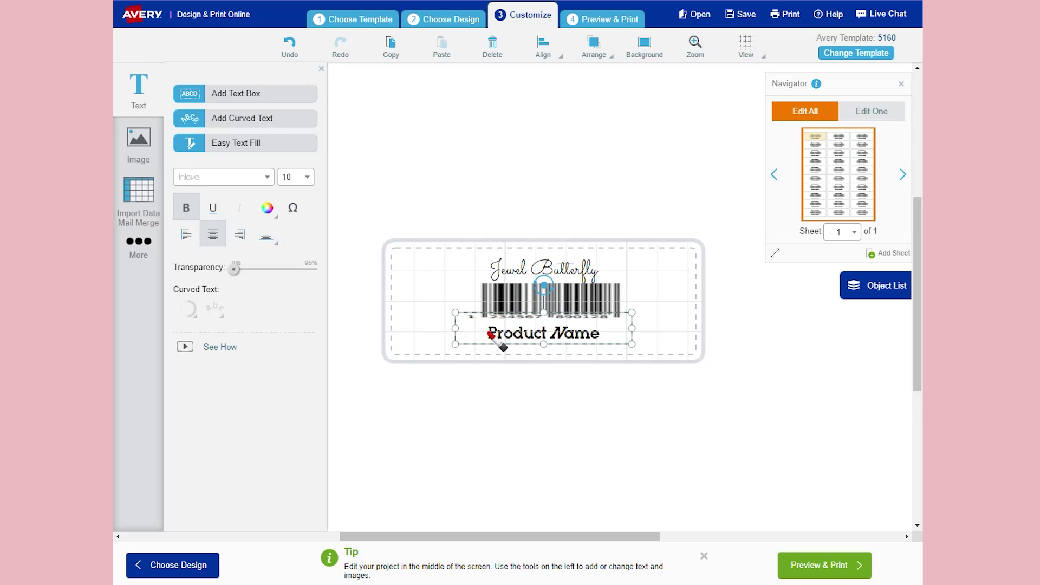
drag(487, 332, 606, 333)
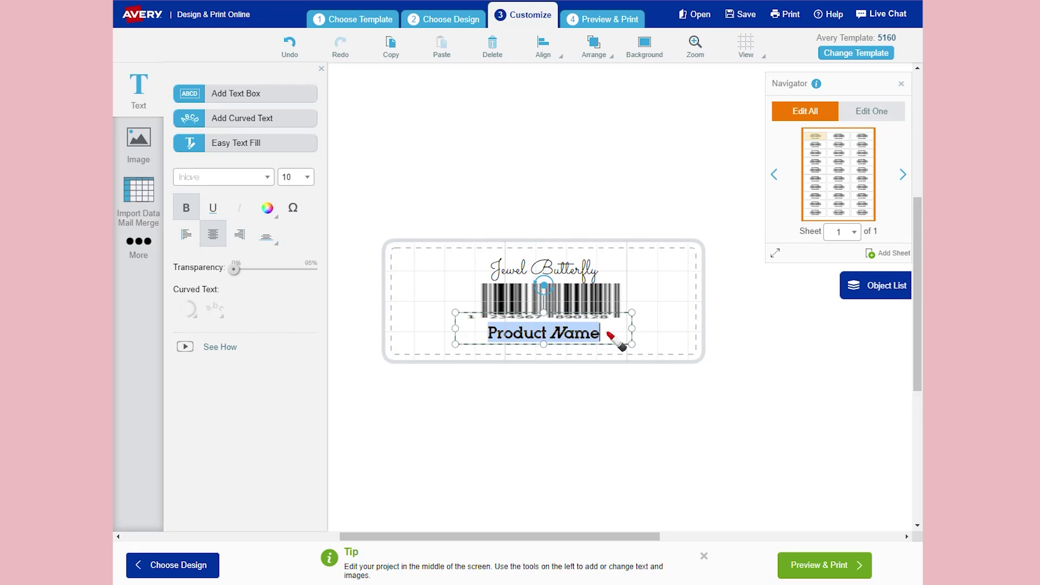
click(265, 177)
scroll(250, 268, down, 5)
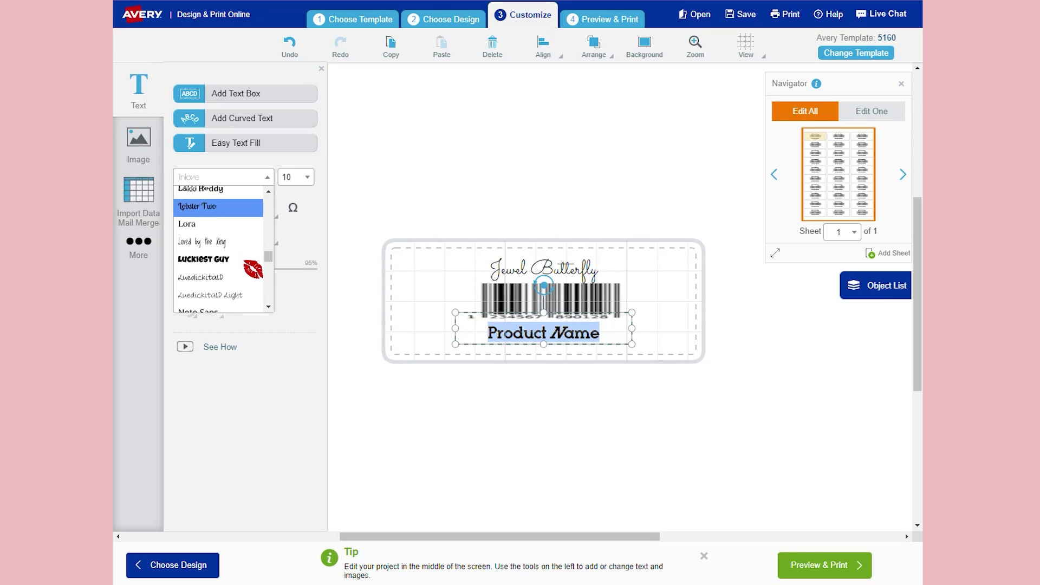
scroll(253, 268, down, 6)
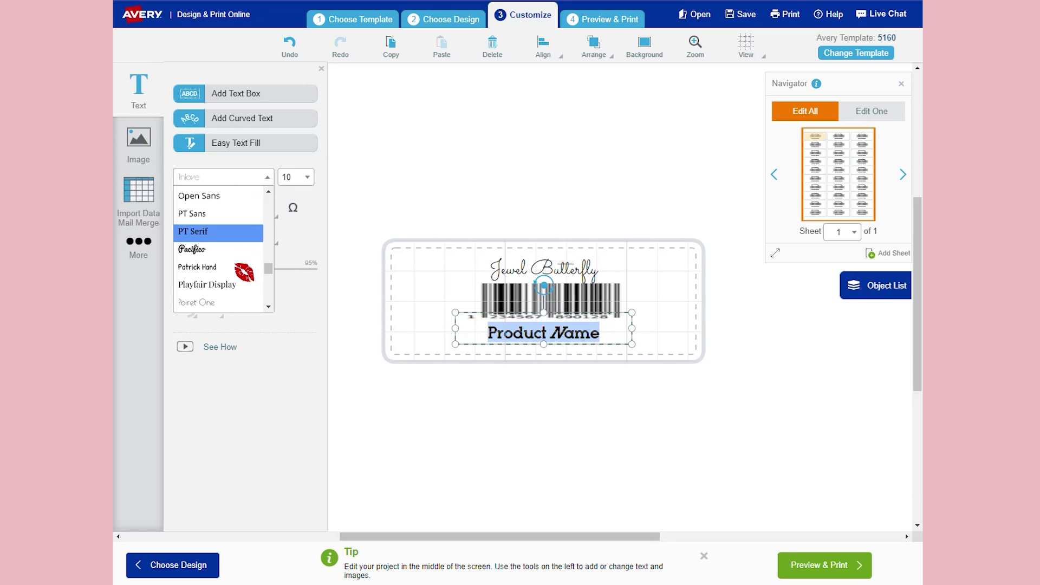
click(225, 218)
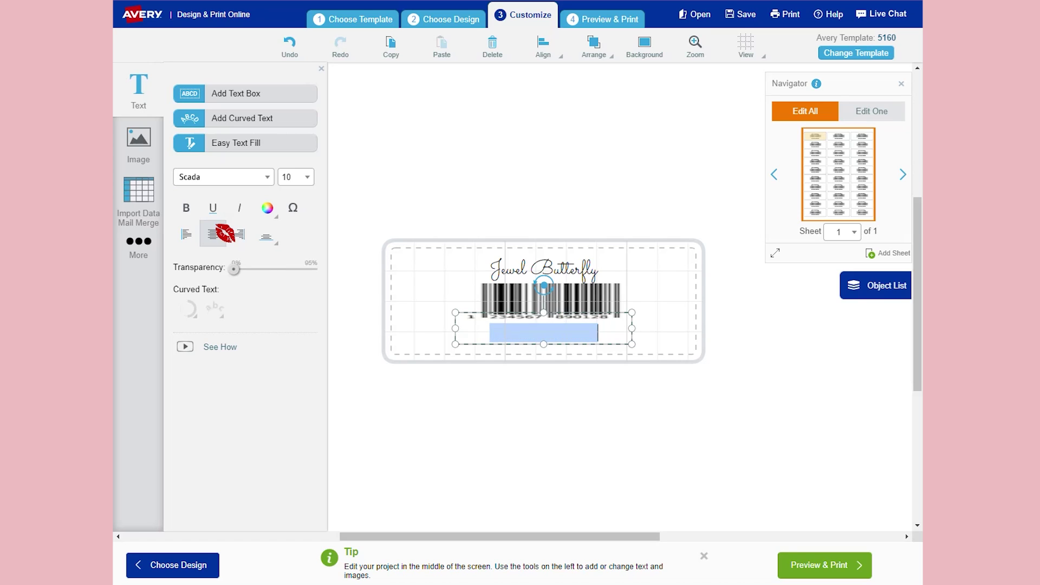
click(307, 179)
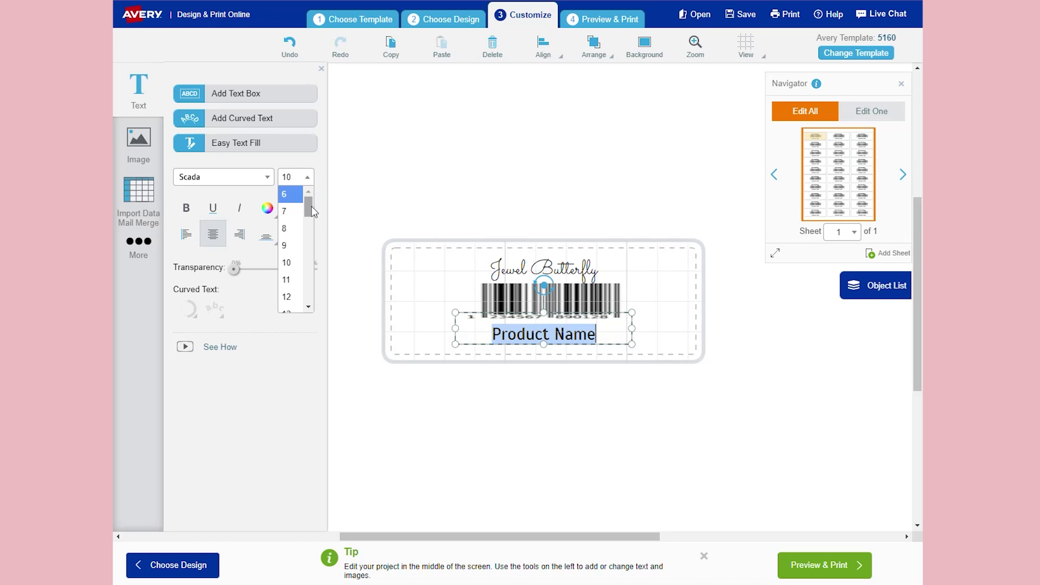
click(288, 193)
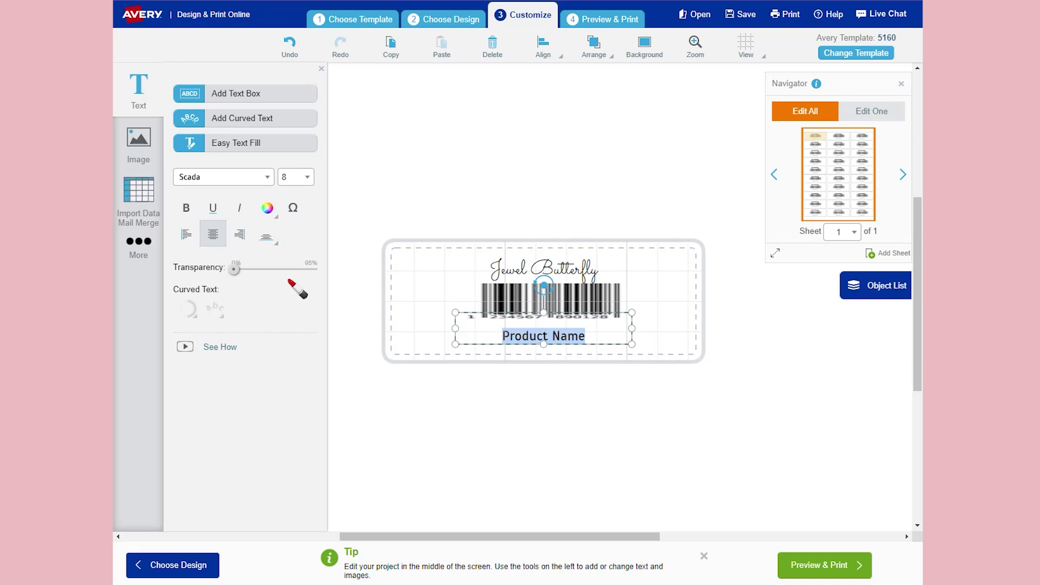
- Align the "Product Name" text to the vertical middle of its box and move the box slightly lower, clear of the barcode
click(269, 238)
click(269, 268)
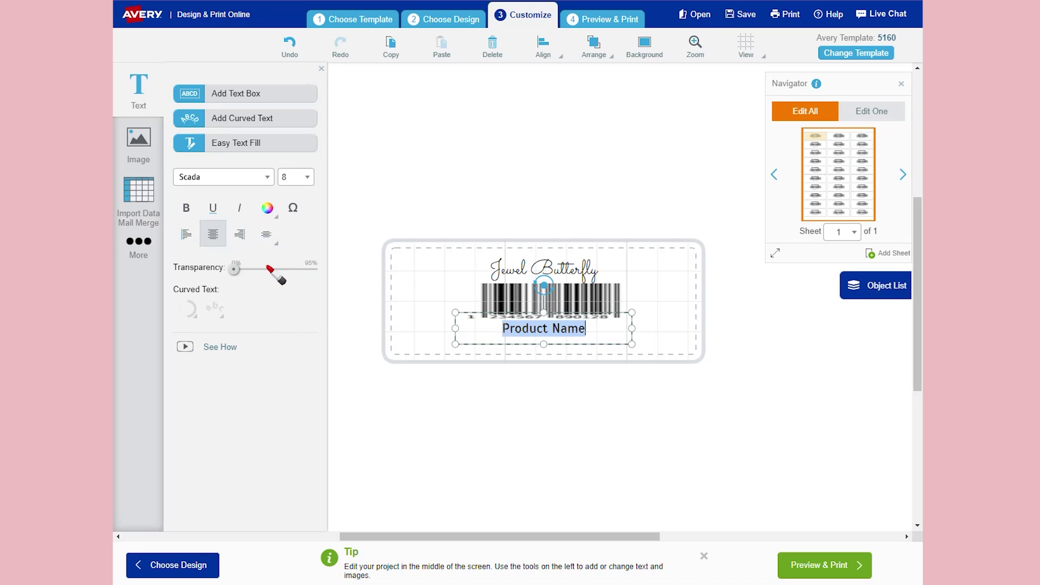
click(574, 327)
click(596, 326)
click(566, 331)
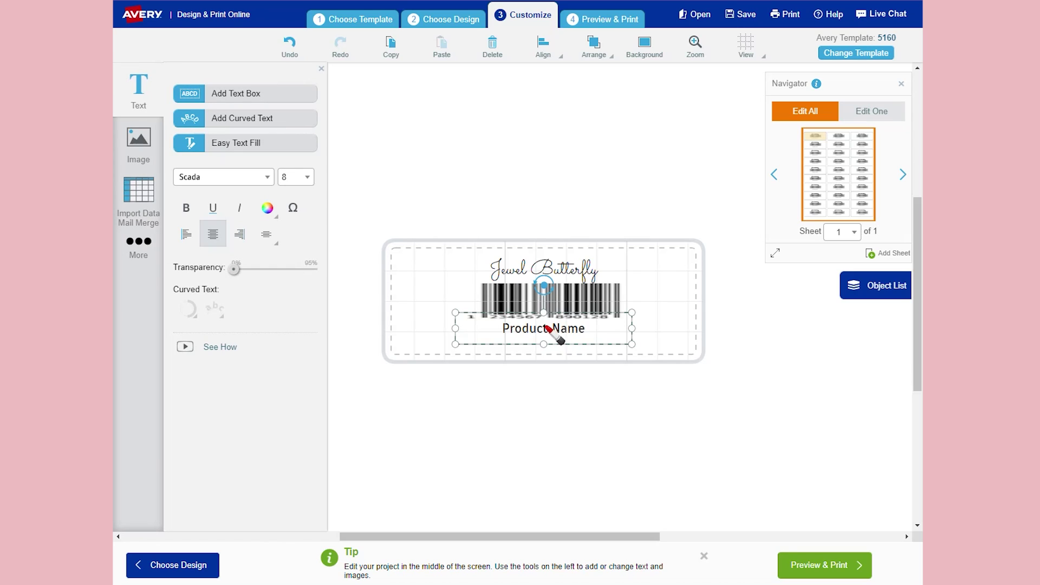
mouse_move(548, 319)
mouse_down()
mouse_move(551, 335)
mouse_move(552, 325)
mouse_up()
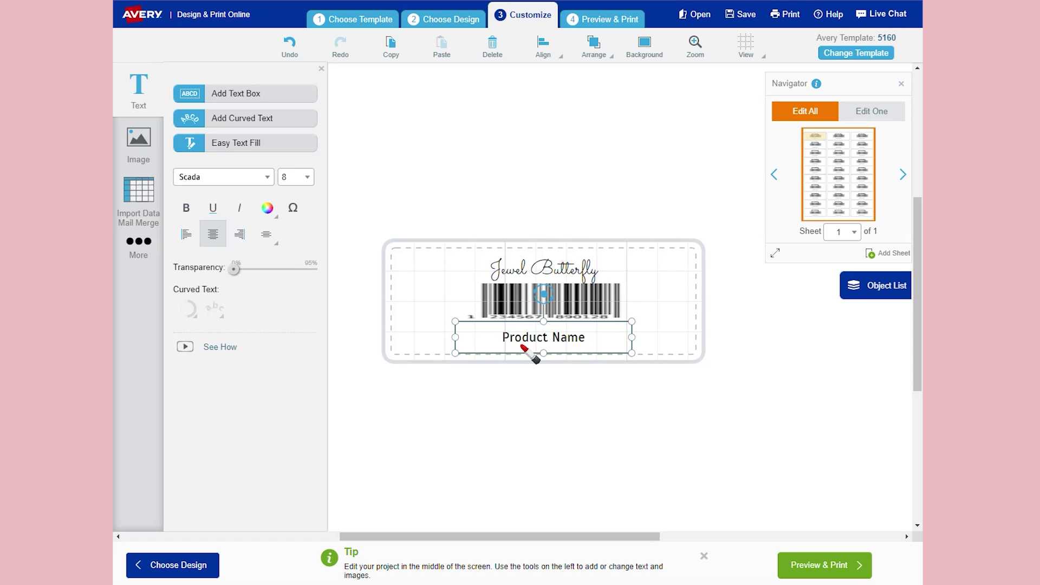
- Start a mail merge for the "Product Name" text and import the InventorySKUS_Print spreadsheet from the Inventory folder's 2020 subfolder
drag(501, 339, 612, 347)
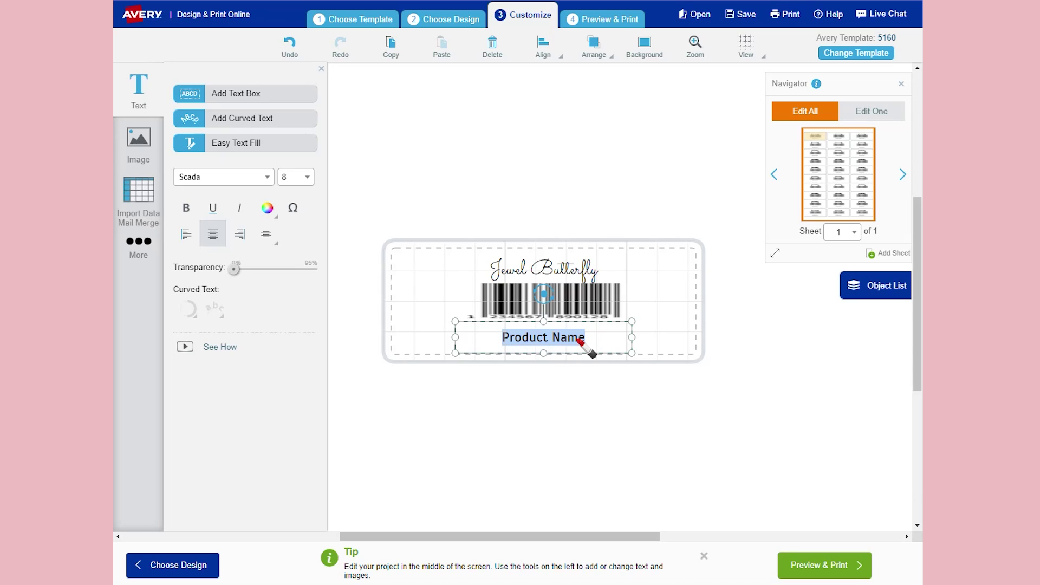
click(156, 207)
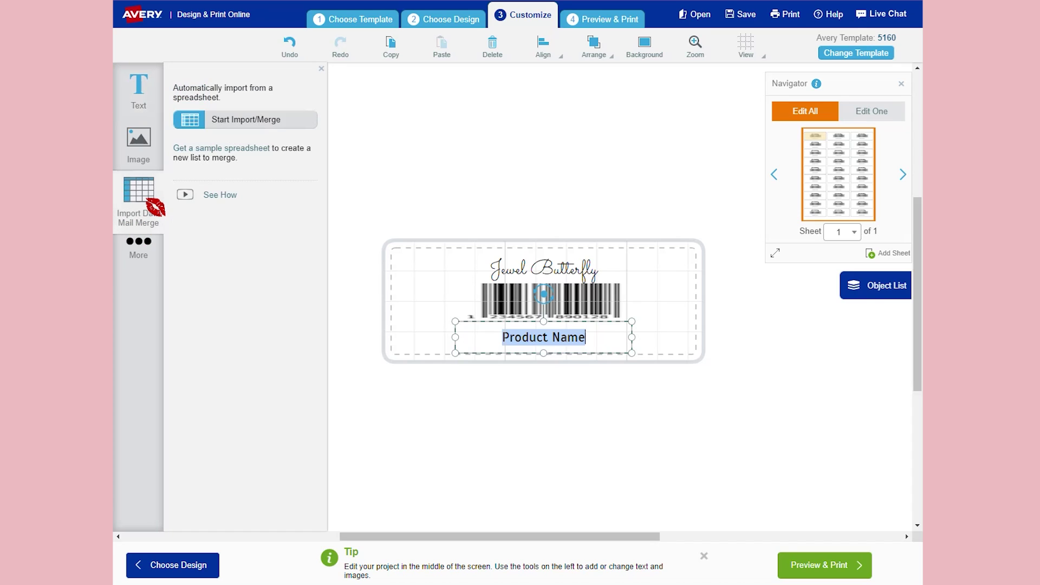
click(253, 129)
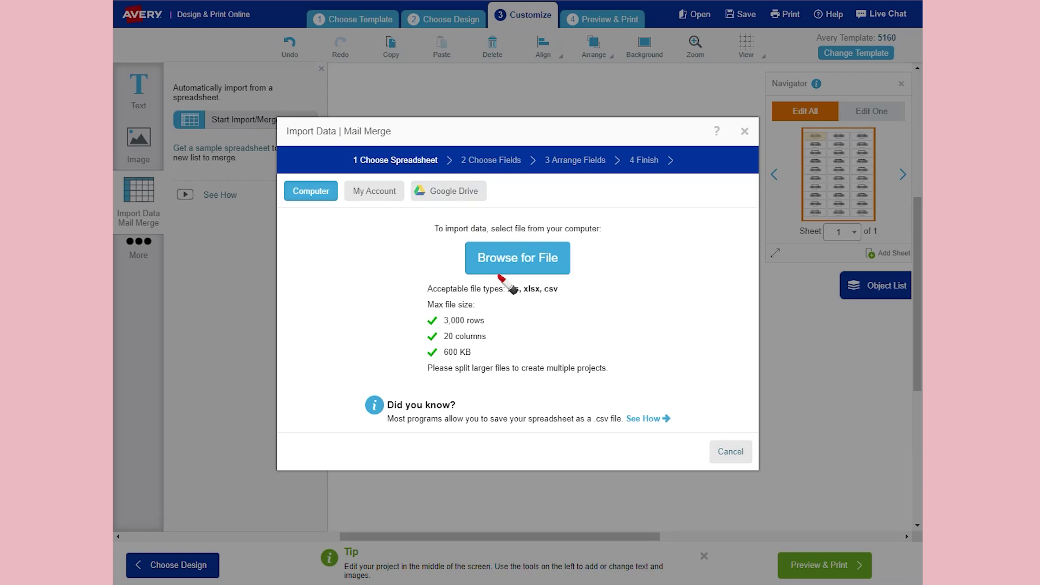
click(499, 258)
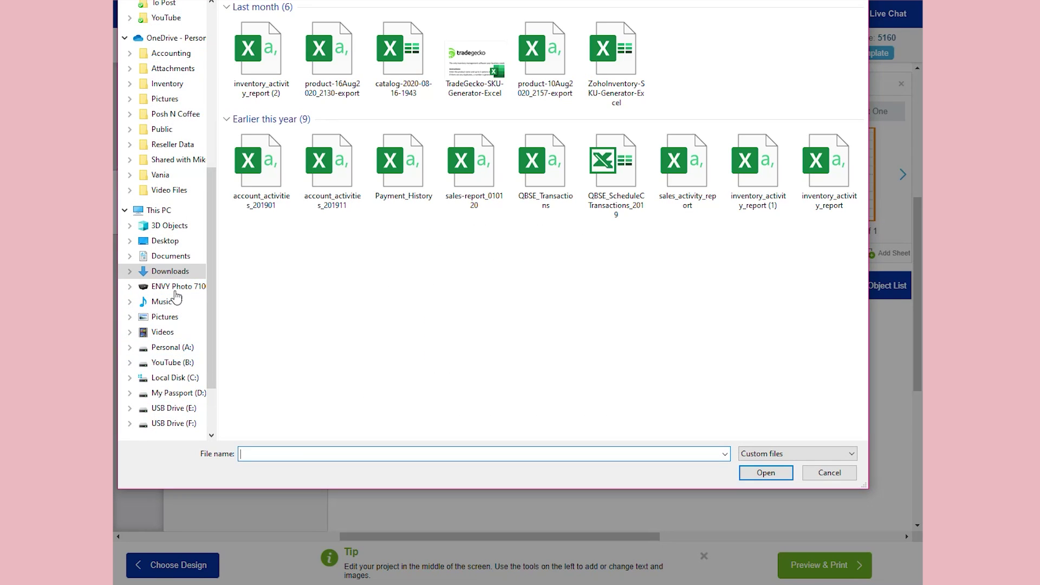
click(176, 85)
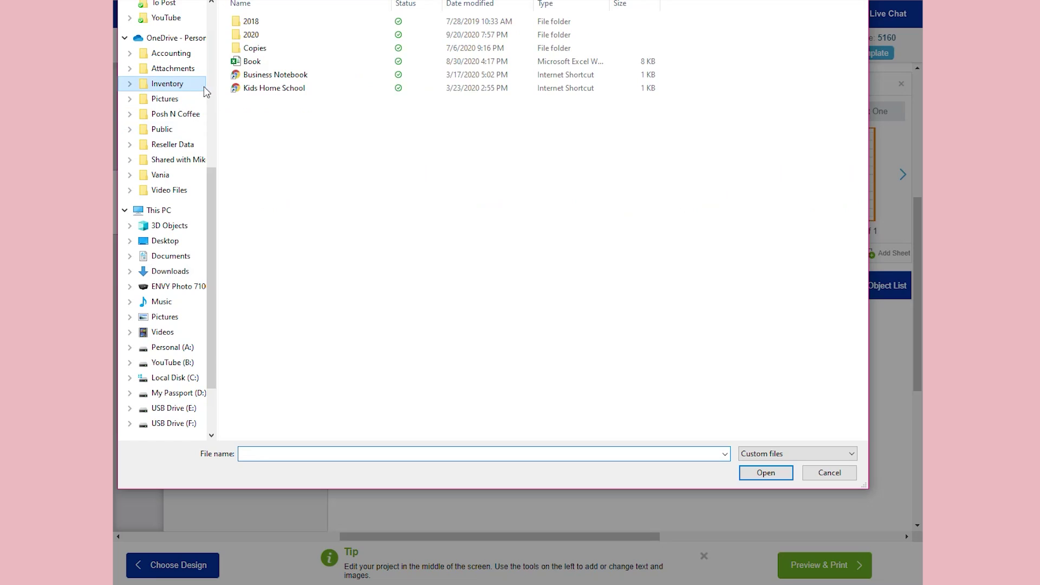
double_click(272, 36)
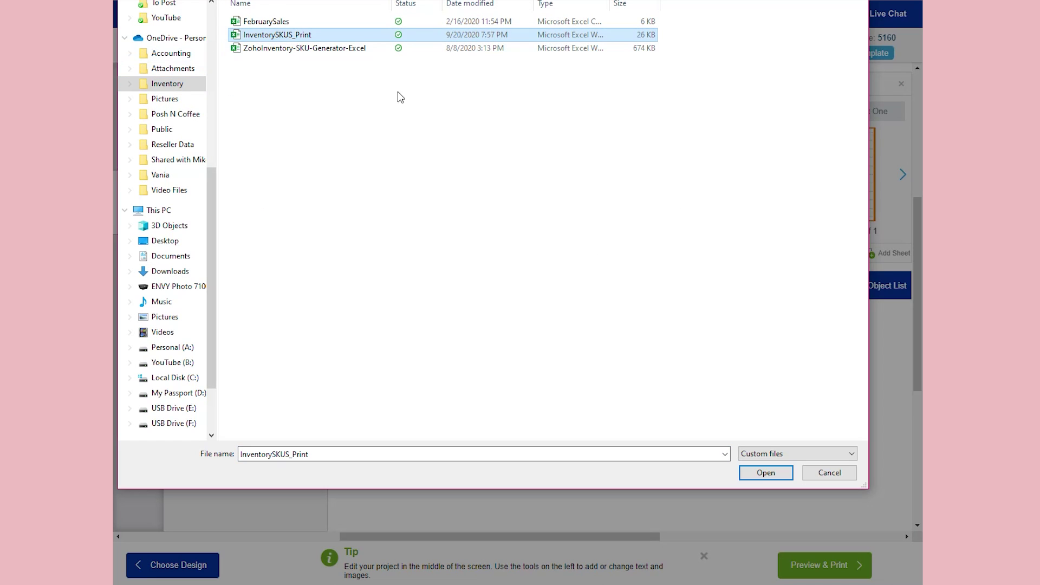
click(765, 473)
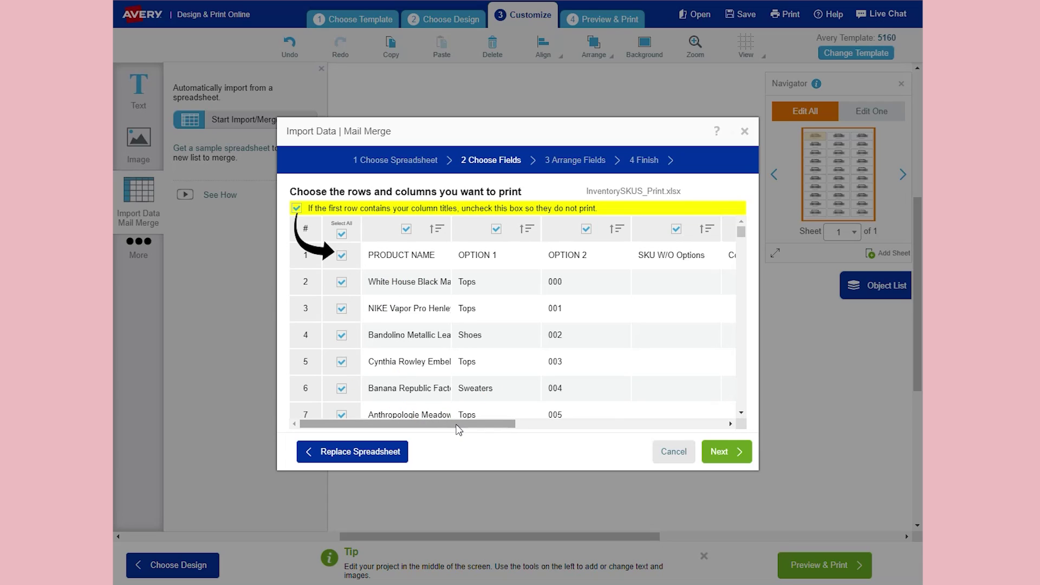
- Exclude the column-title row and every column except PRODUCT NAME and SKU from the import, and proceed to arranging the fields
click(342, 255)
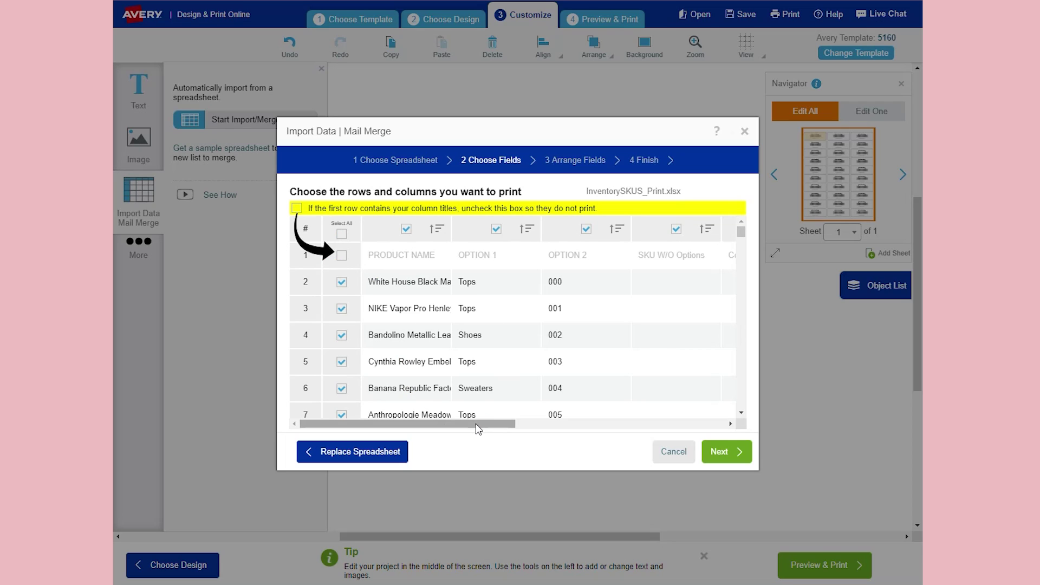
click(507, 230)
click(586, 230)
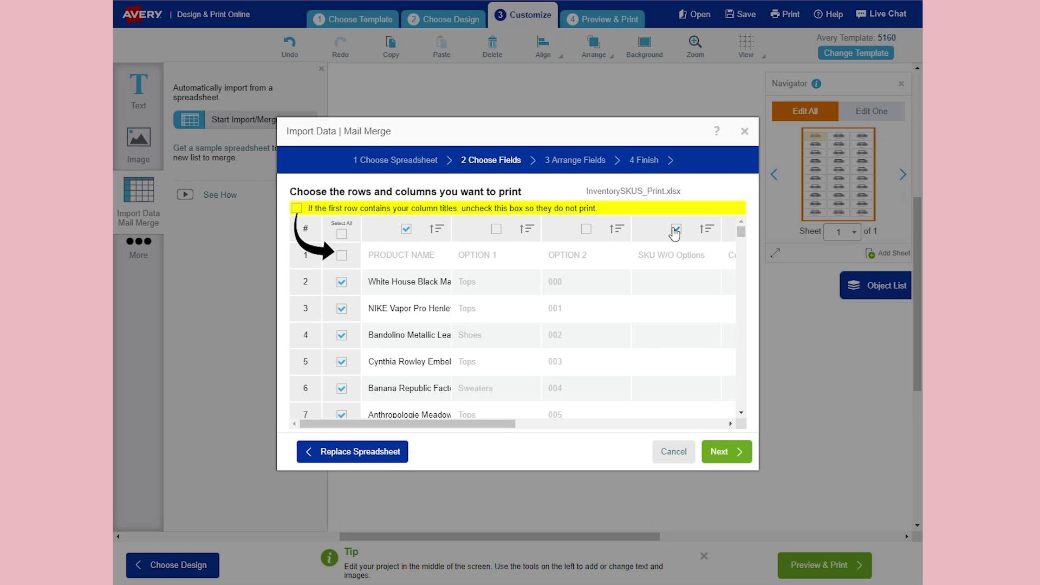
drag(498, 424, 662, 423)
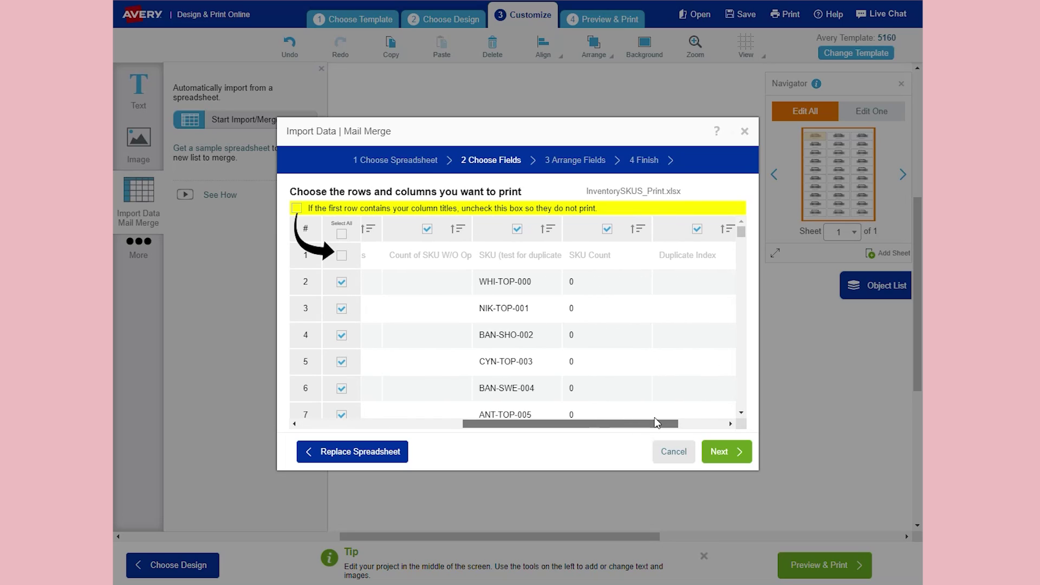
click(517, 231)
click(607, 229)
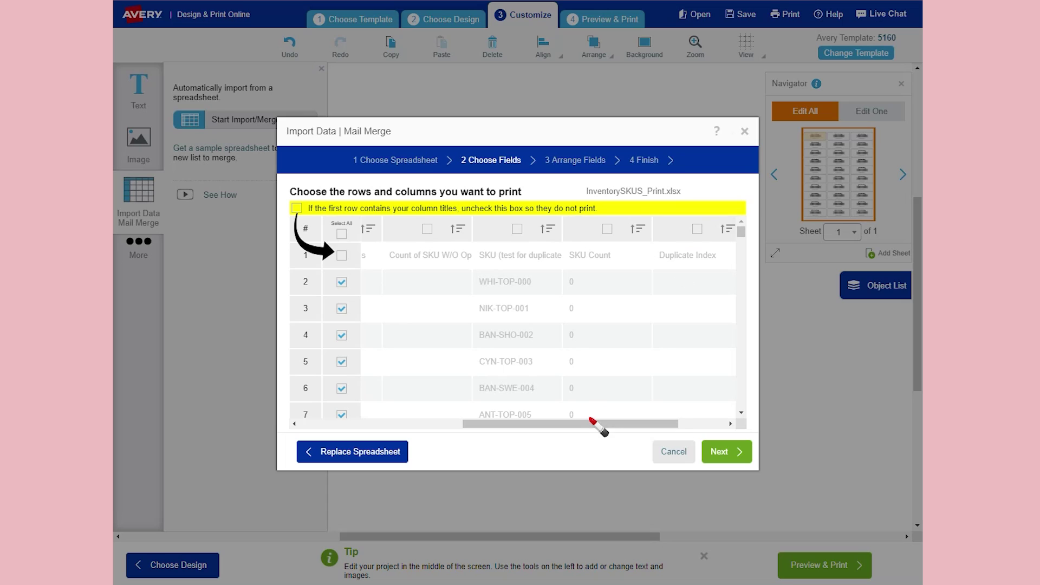
drag(661, 425, 707, 425)
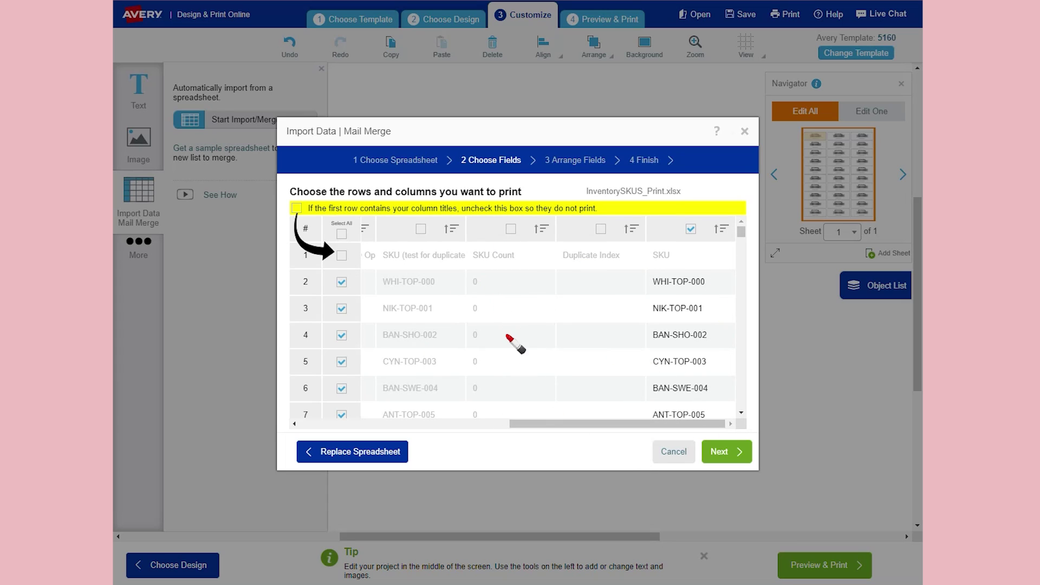
drag(594, 426, 355, 428)
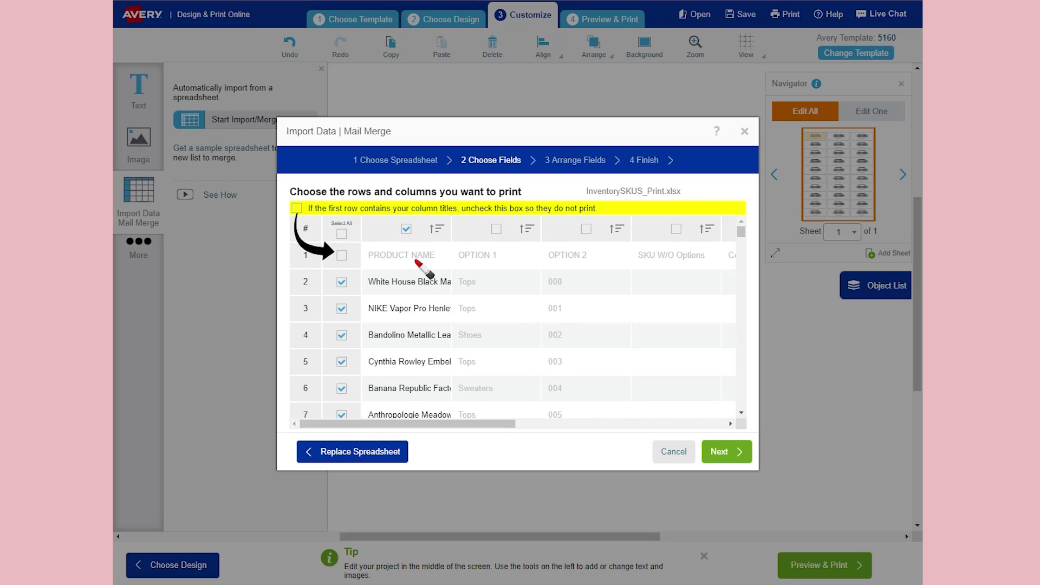
drag(480, 427, 755, 428)
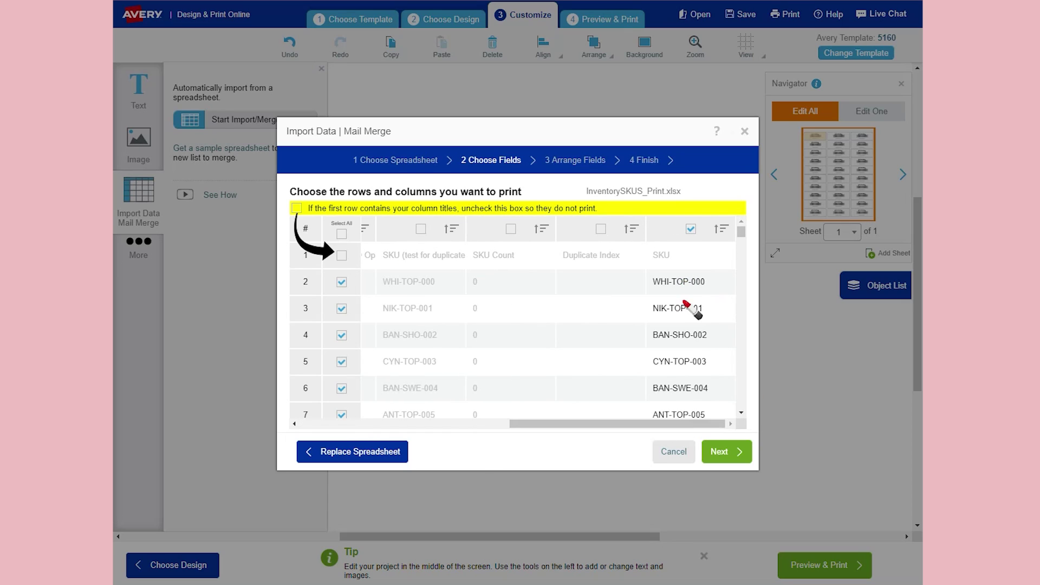
drag(671, 424, 418, 425)
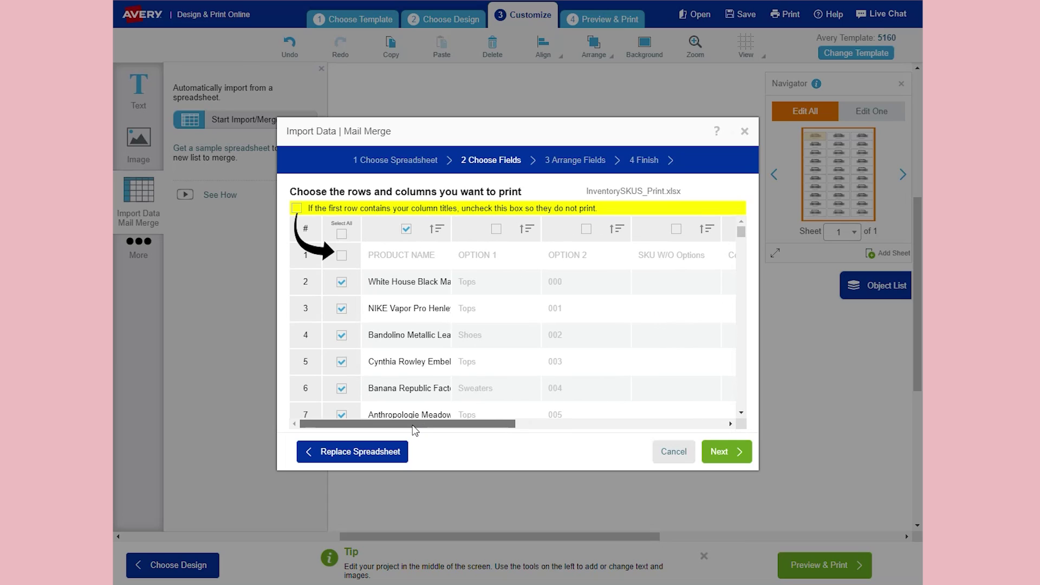
click(723, 455)
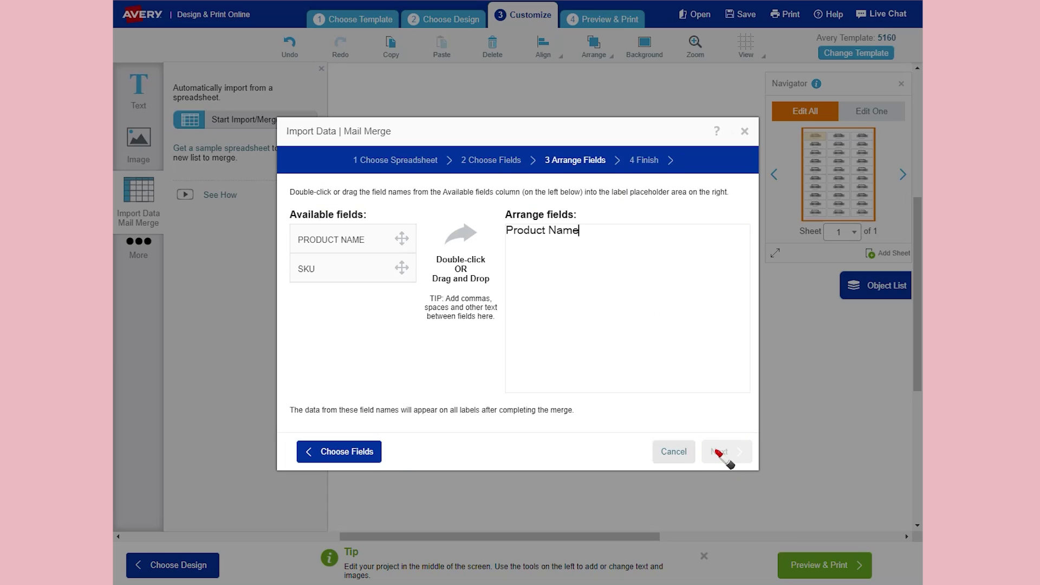
- Replace the "Product Name" placeholder text in the merge arrangement with the PRODUCT NAME field
drag(618, 243, 497, 236)
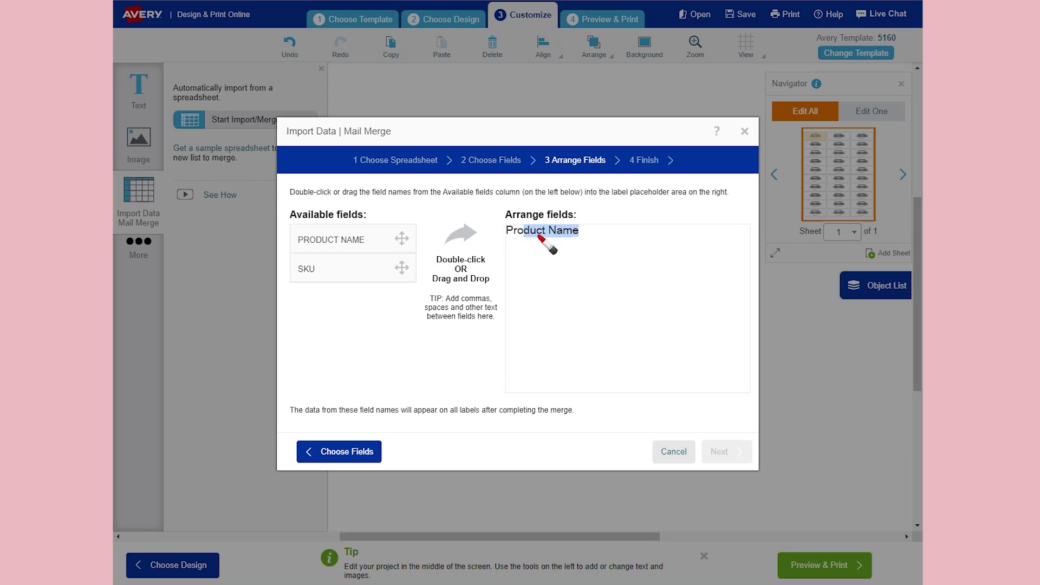
key(BackSpace)
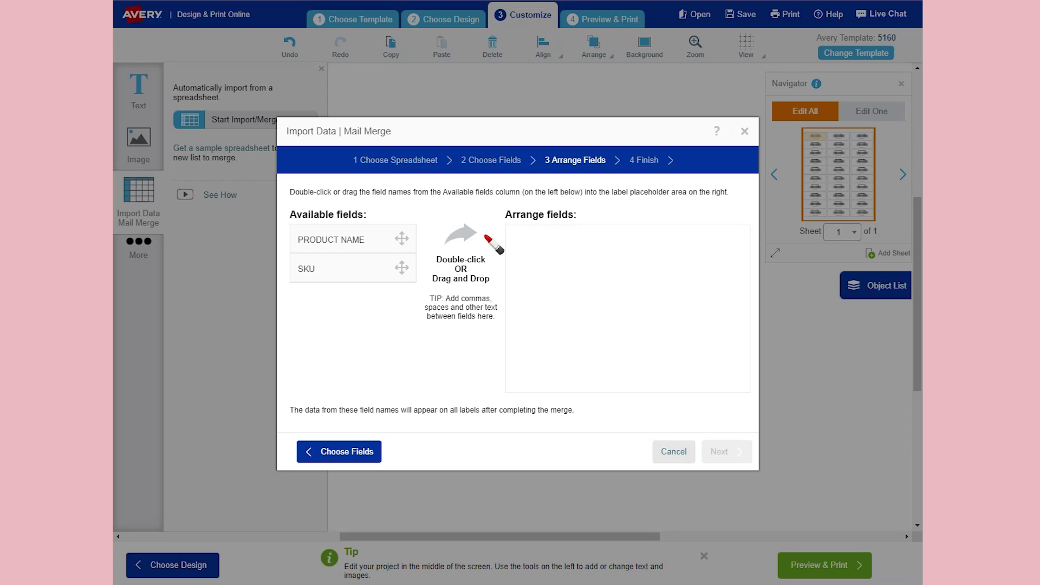
click(335, 275)
drag(332, 247, 550, 252)
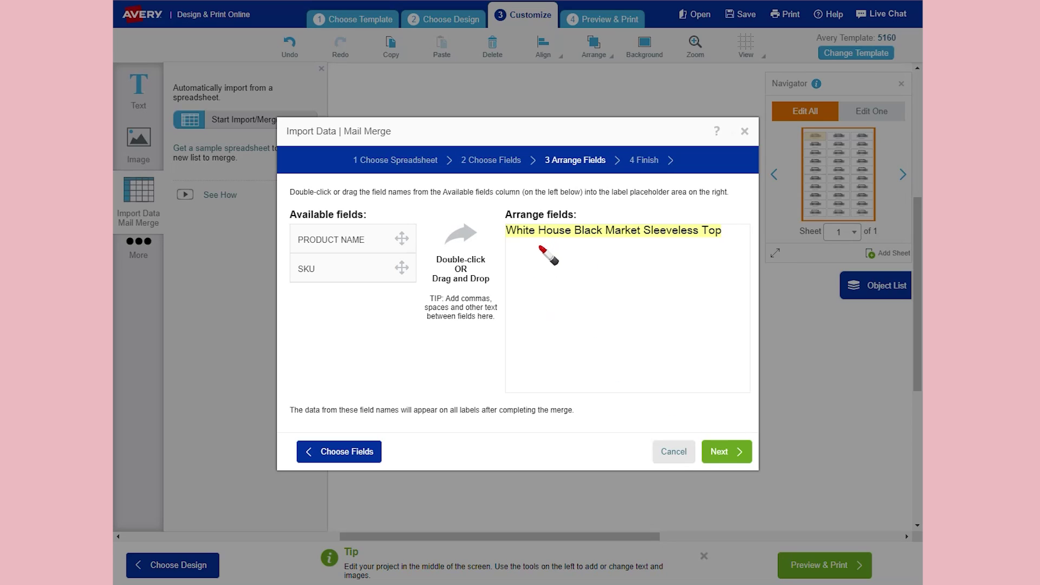
mouse_move(331, 244)
mouse_down()
mouse_move(567, 273)
mouse_move(401, 261)
mouse_move(332, 241)
mouse_up()
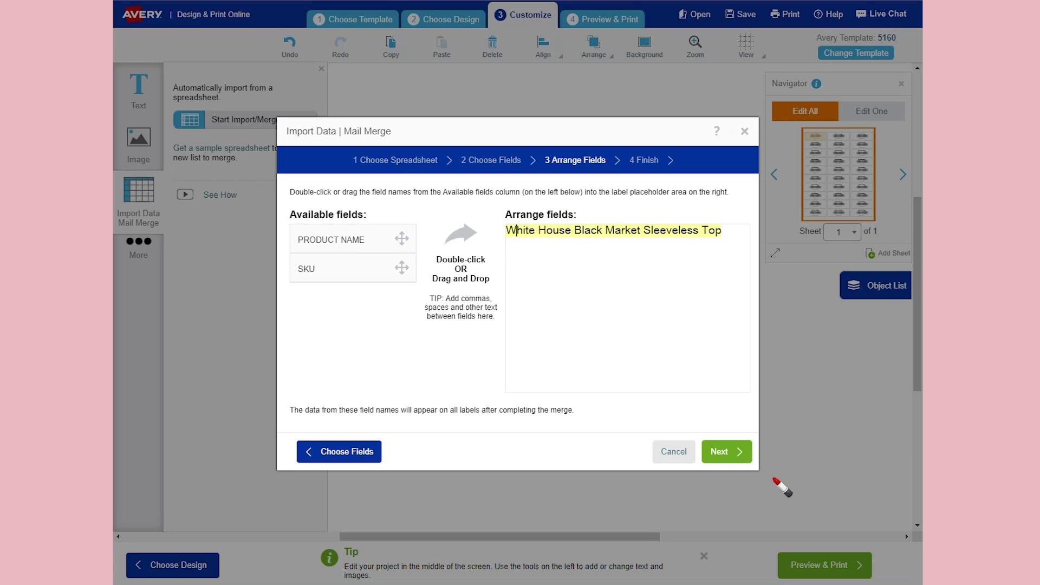
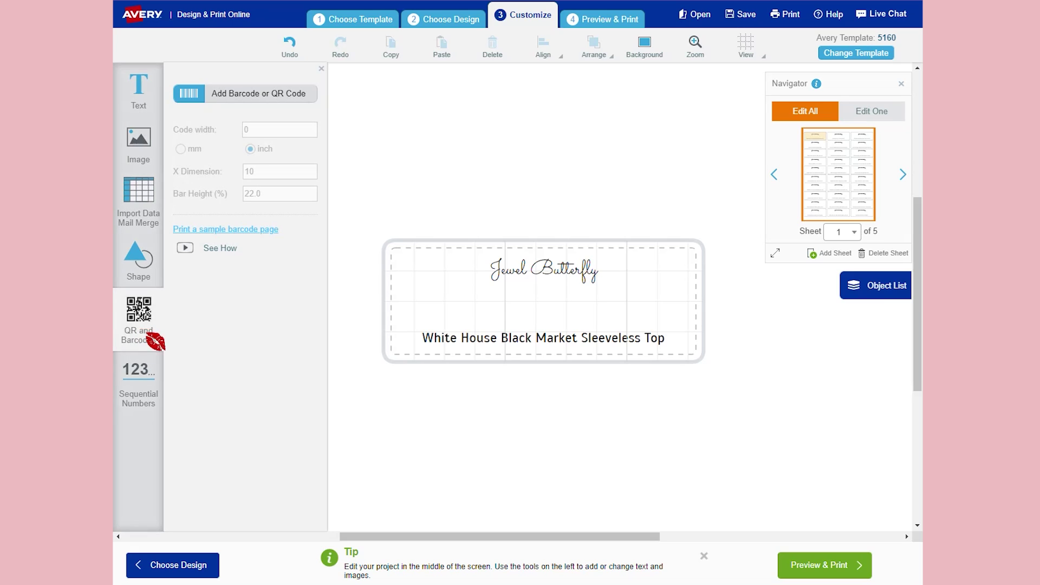
- Add a spreadsheet-based barcode in Code 128 format that takes its data from the SKU field
click(244, 97)
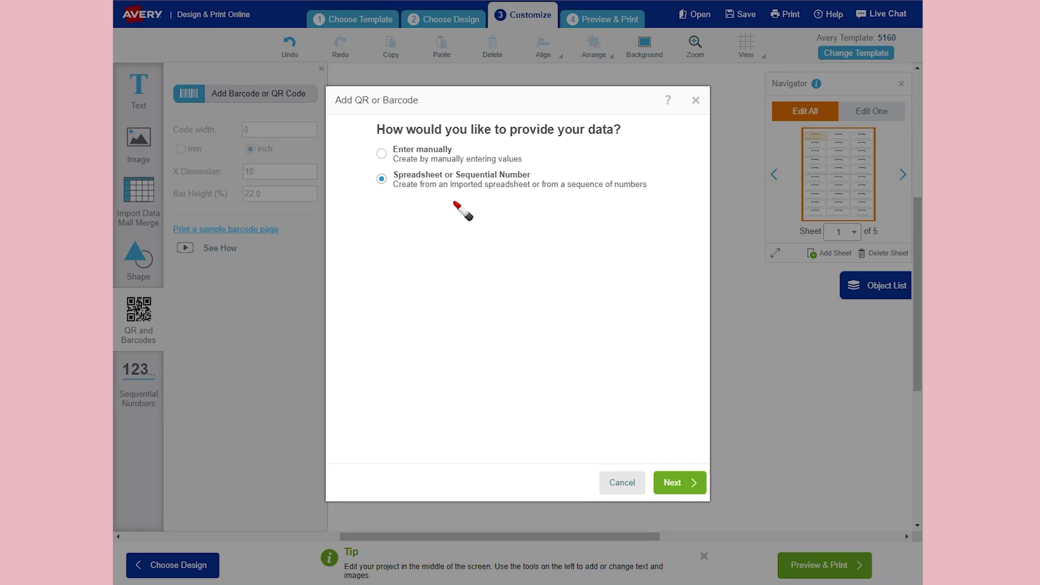
click(674, 487)
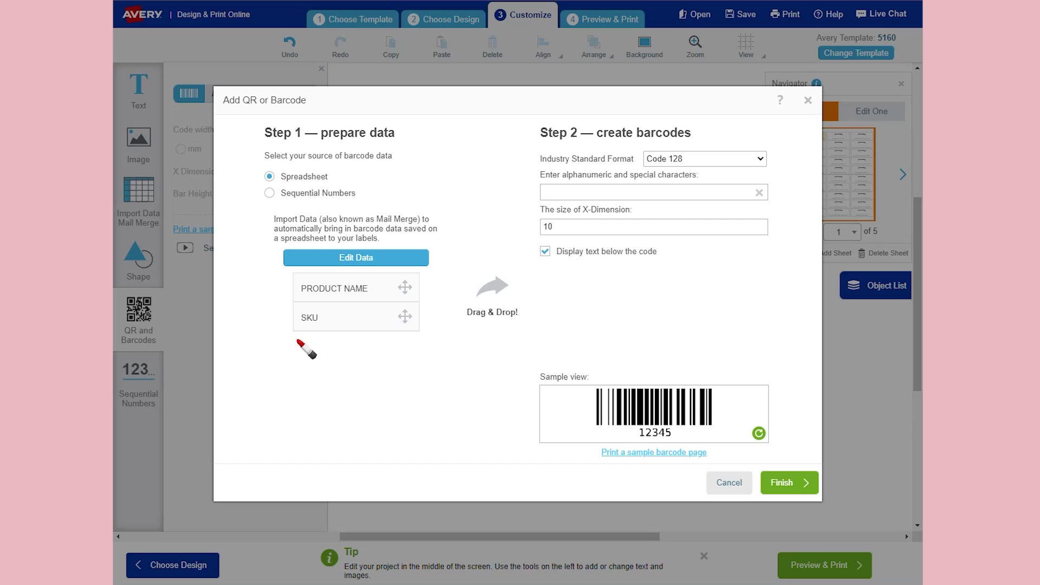
drag(320, 325, 566, 201)
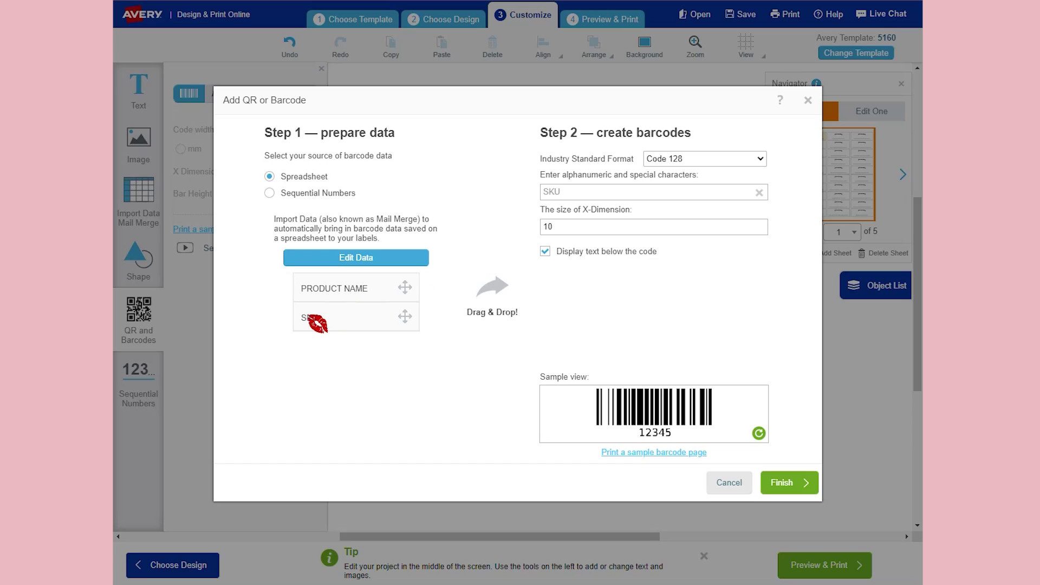
mouse_move(325, 324)
mouse_down()
mouse_move(520, 222)
mouse_move(539, 195)
mouse_move(562, 193)
mouse_move(323, 325)
mouse_up()
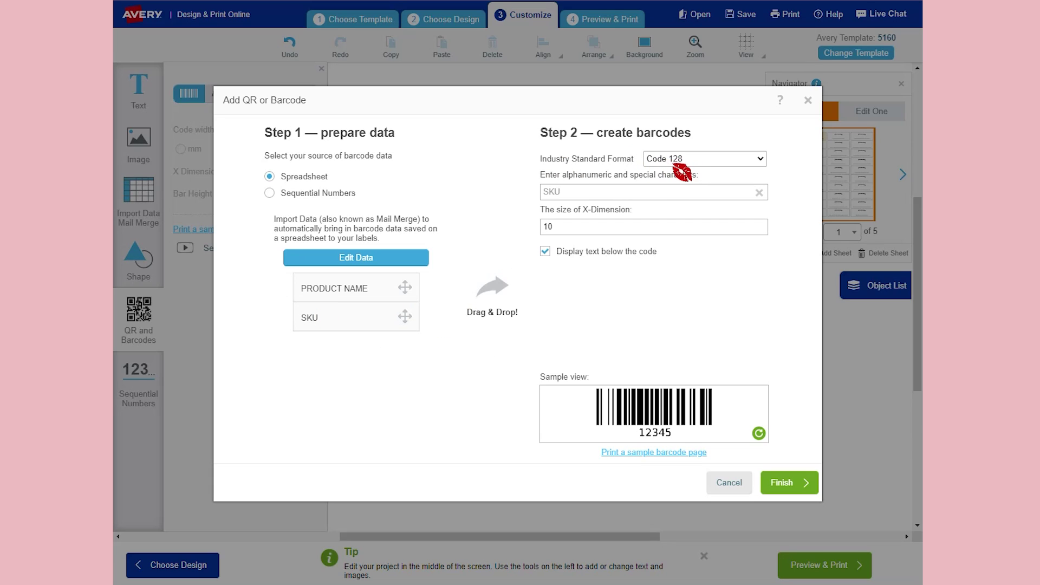
click(712, 160)
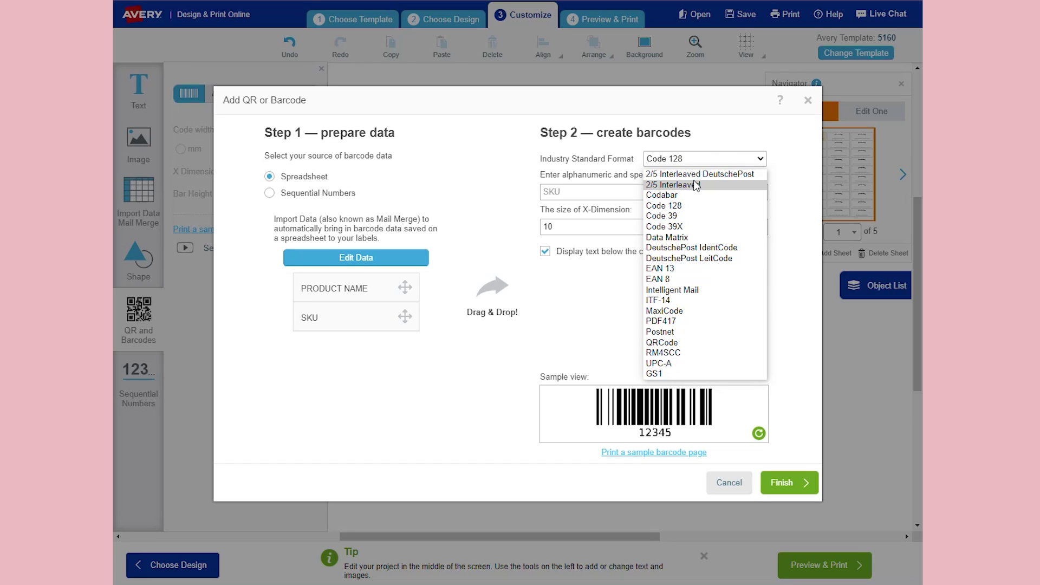
click(688, 207)
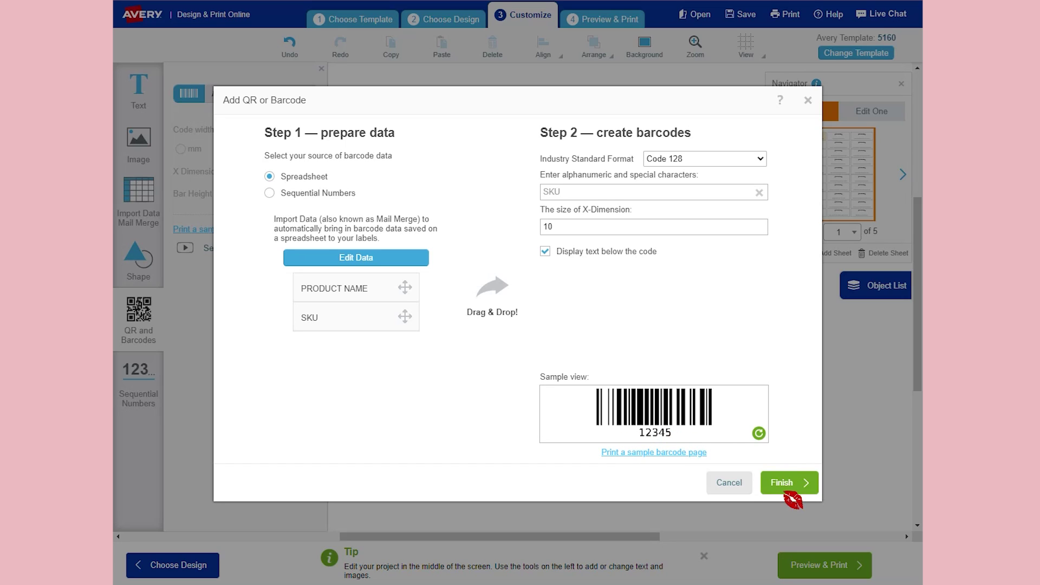
click(812, 486)
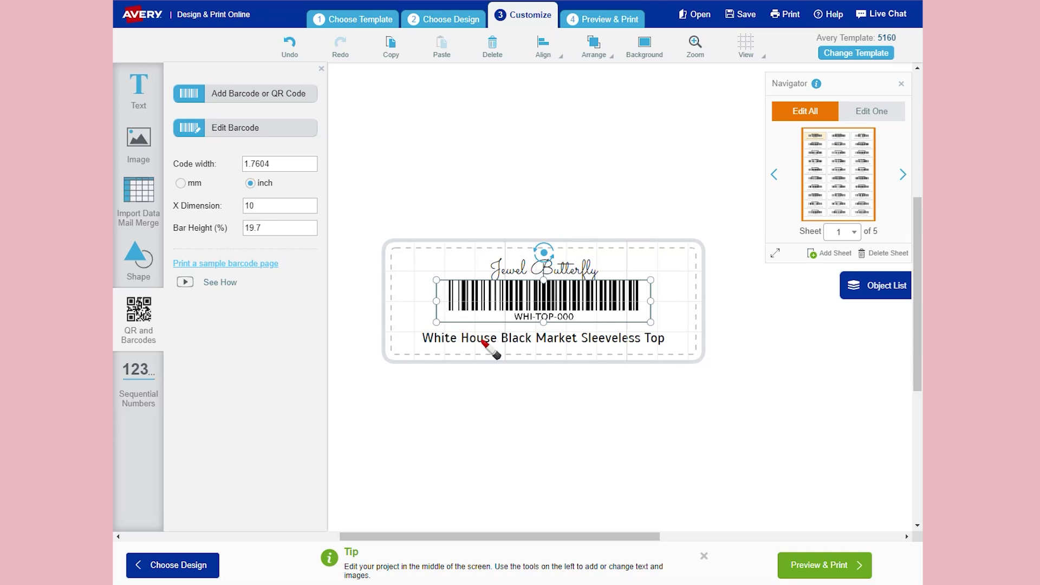
- Preview the first sheet of merged labels at about 149% zoom to check the barcodes, SKUs and product names
click(819, 573)
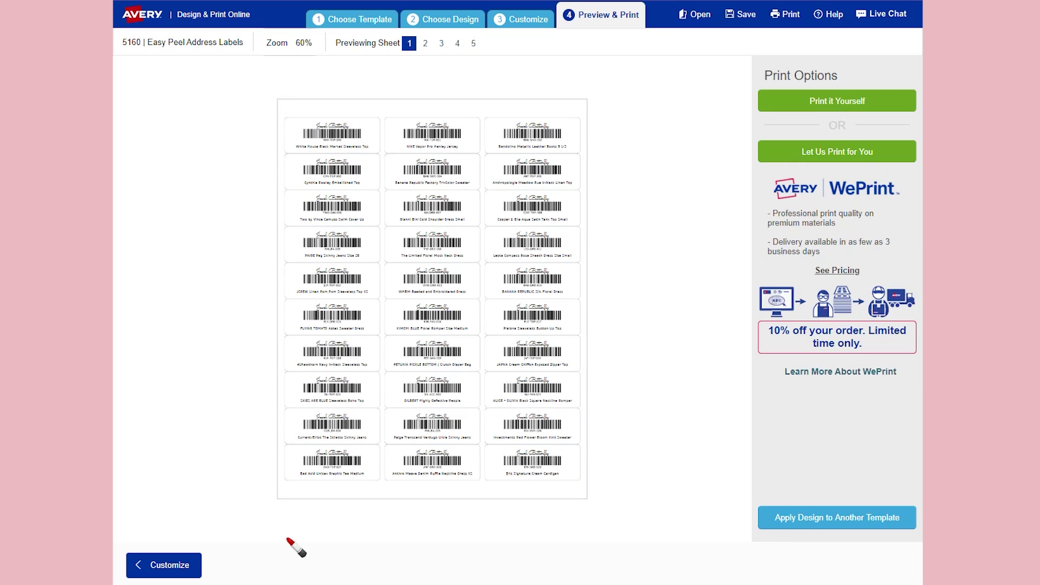
click(282, 43)
drag(233, 87, 265, 88)
drag(495, 537, 445, 536)
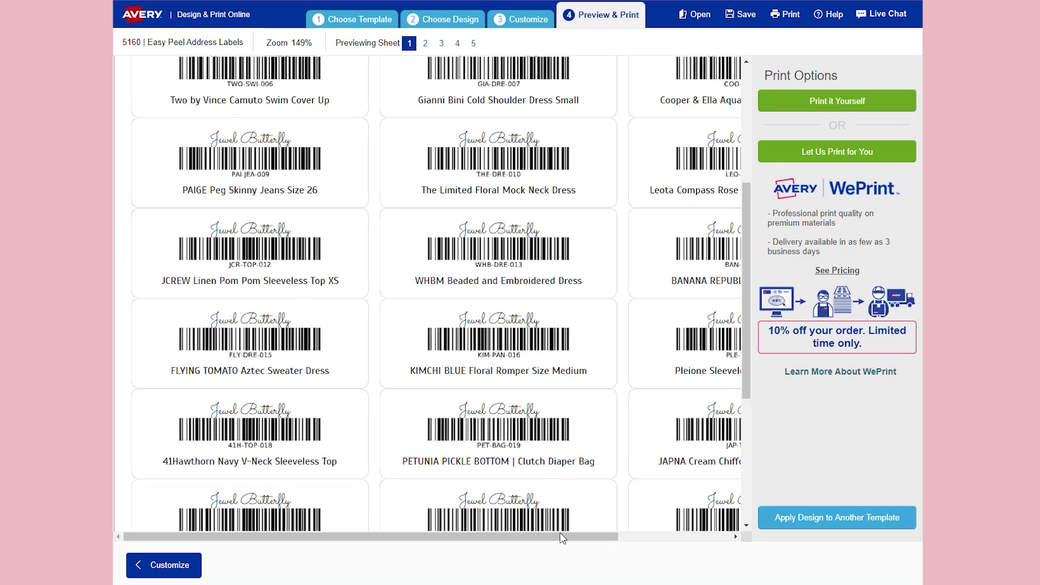
drag(561, 538, 679, 537)
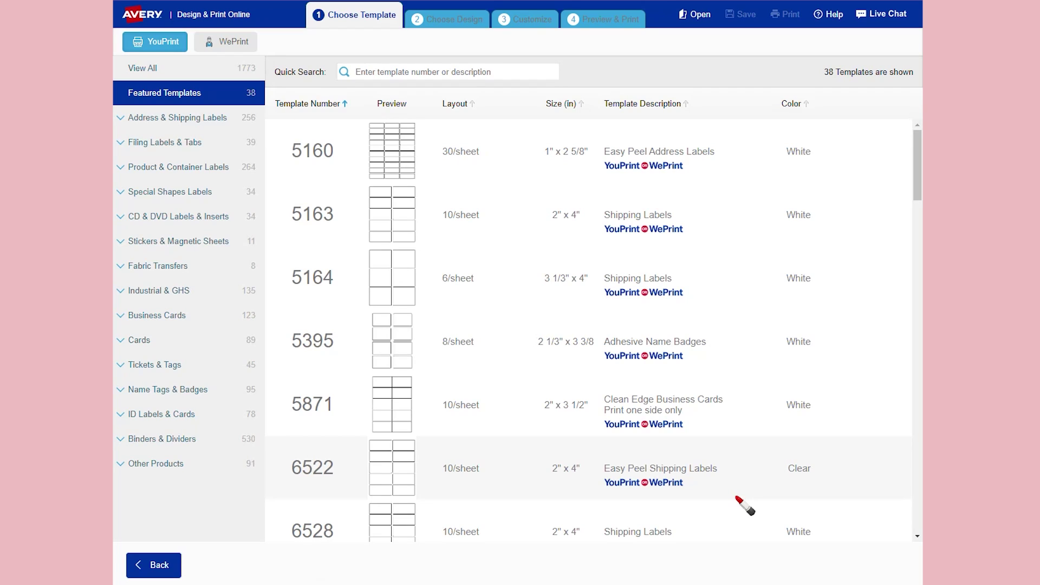
- Choose the 5160 Easy Peel Address Labels template, search its designs for "product", and apply the design with Company's Name, barcode and Product Name
click(336, 164)
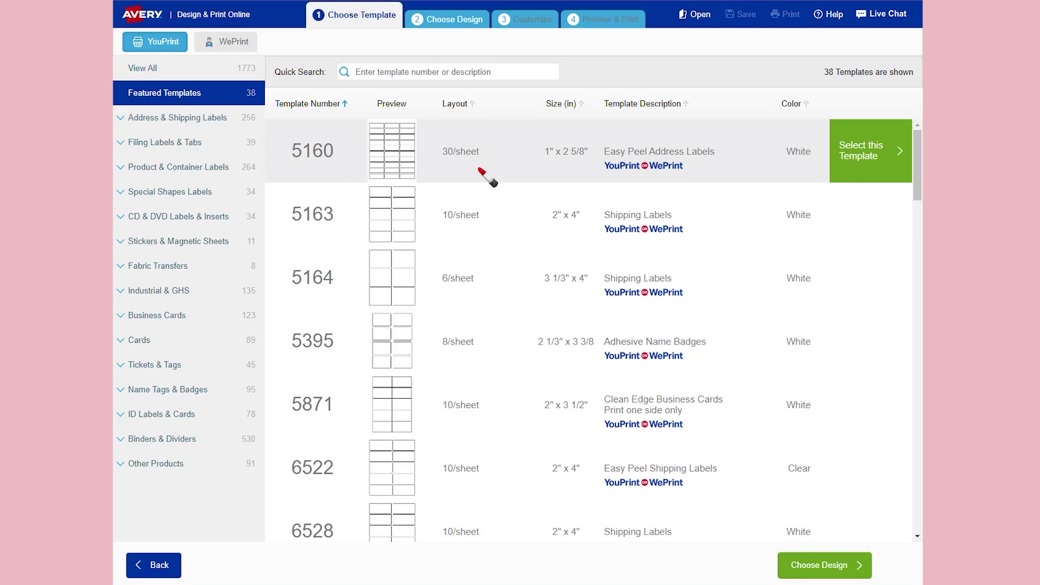
click(878, 157)
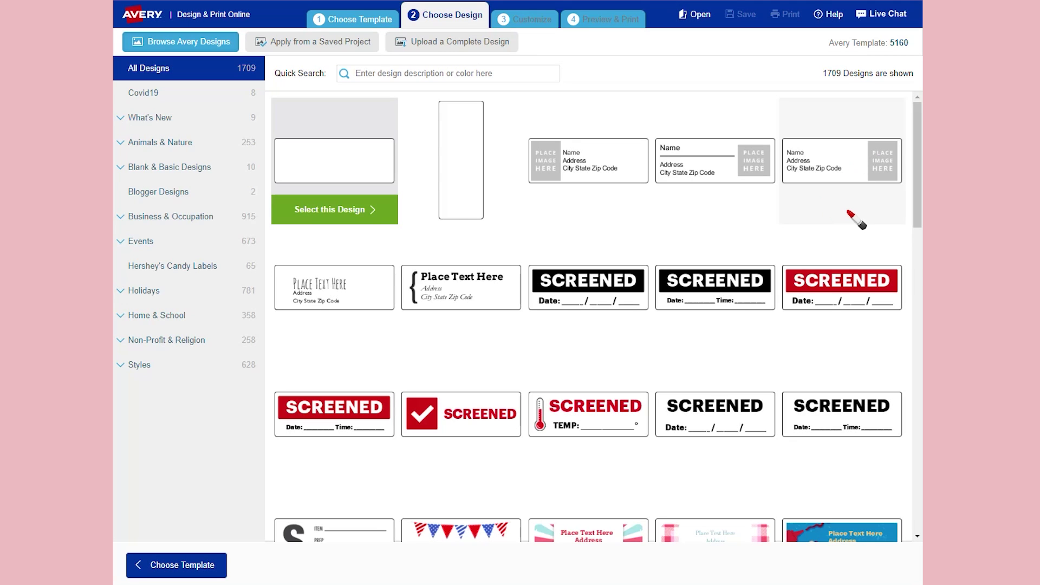
click(471, 76)
text(product)
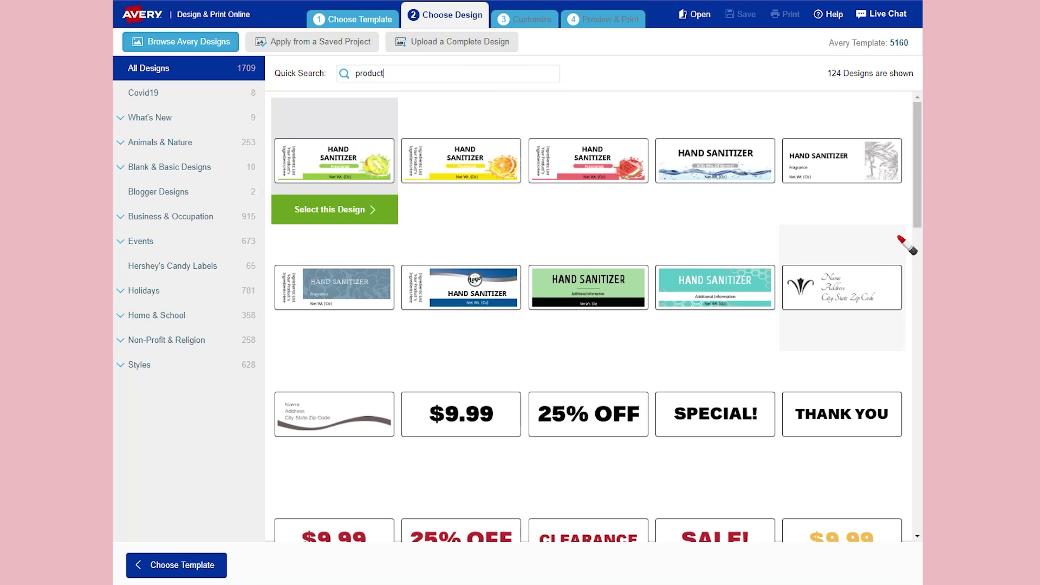
scroll(910, 247, down, 20)
scroll(913, 247, down, 10)
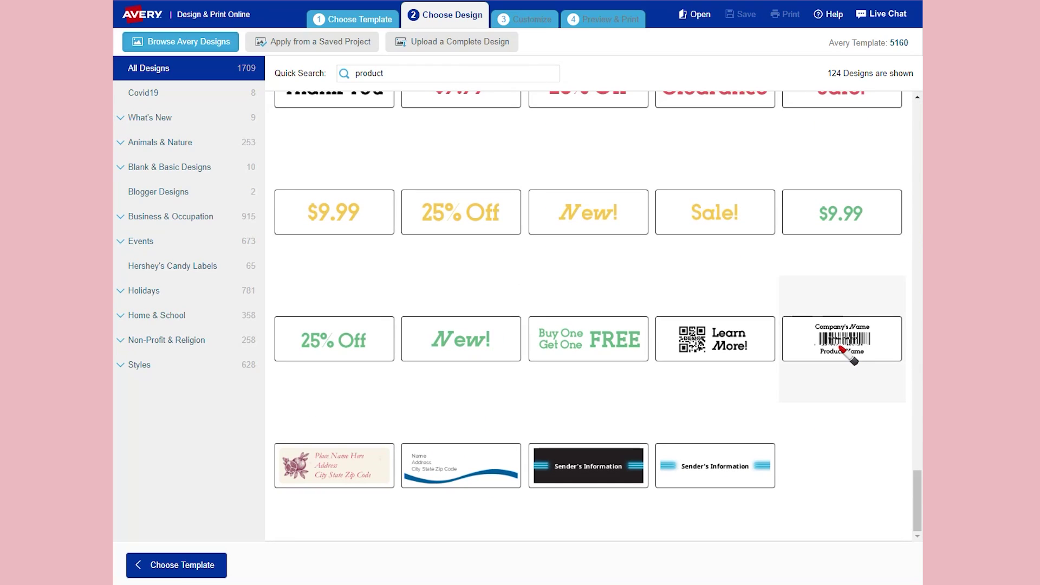
click(842, 350)
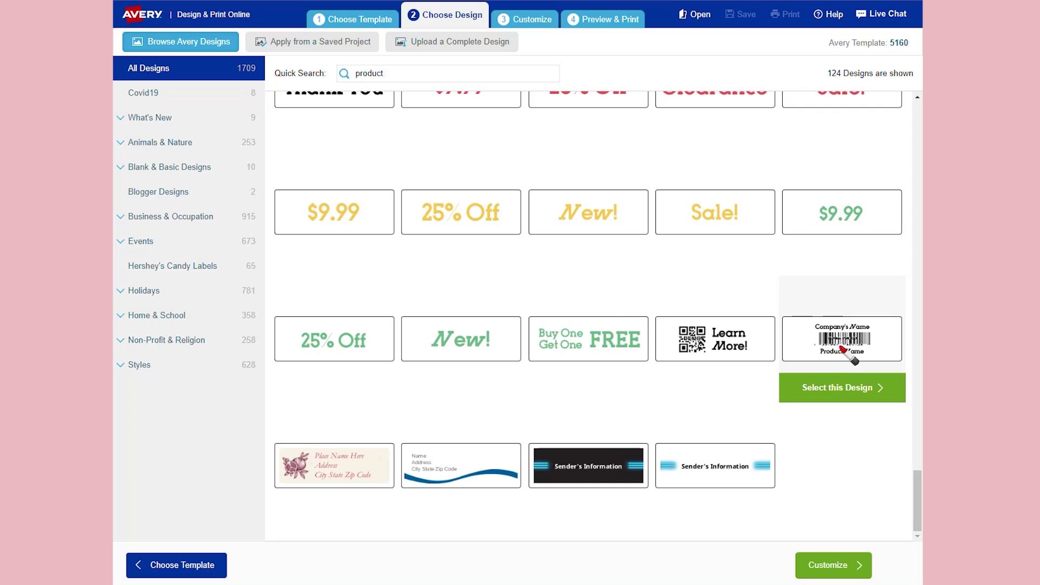
click(844, 394)
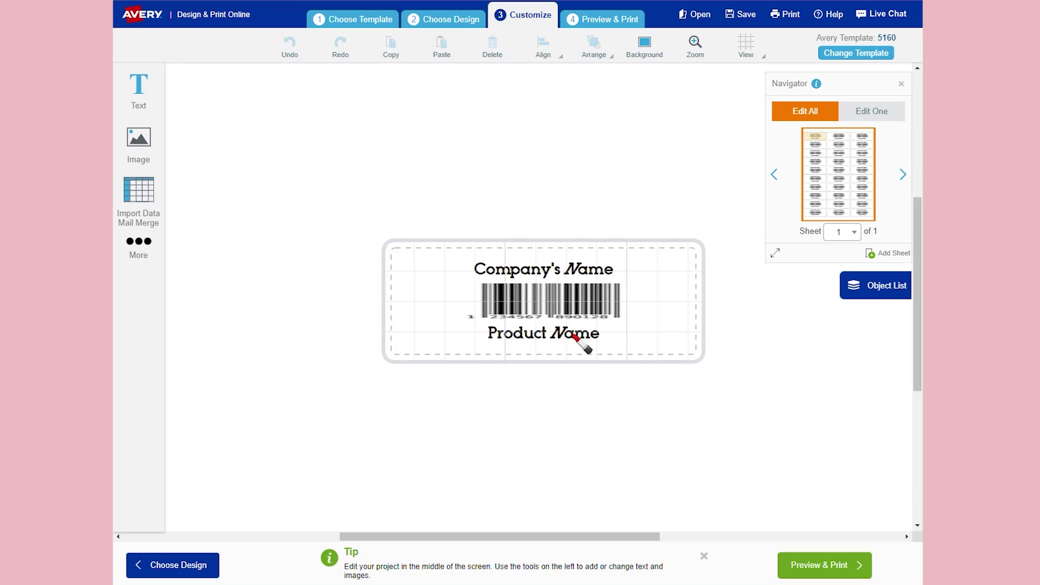
- Replace the "Company's Name" text on the label with "Jewel Butterfly"
click(590, 269)
drag(614, 270, 480, 273)
text(Jewel Butterfly)
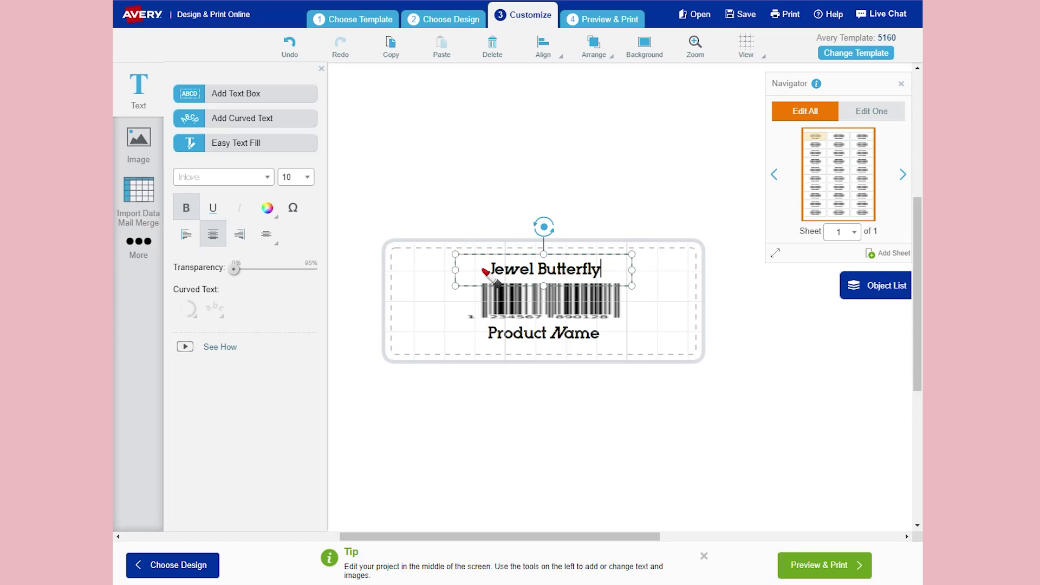
- Format the "Jewel Butterfly" text in the Sacramento font at size 12, aligned vertically to the middle
drag(485, 271, 648, 281)
click(267, 176)
scroll(259, 261, down, 8)
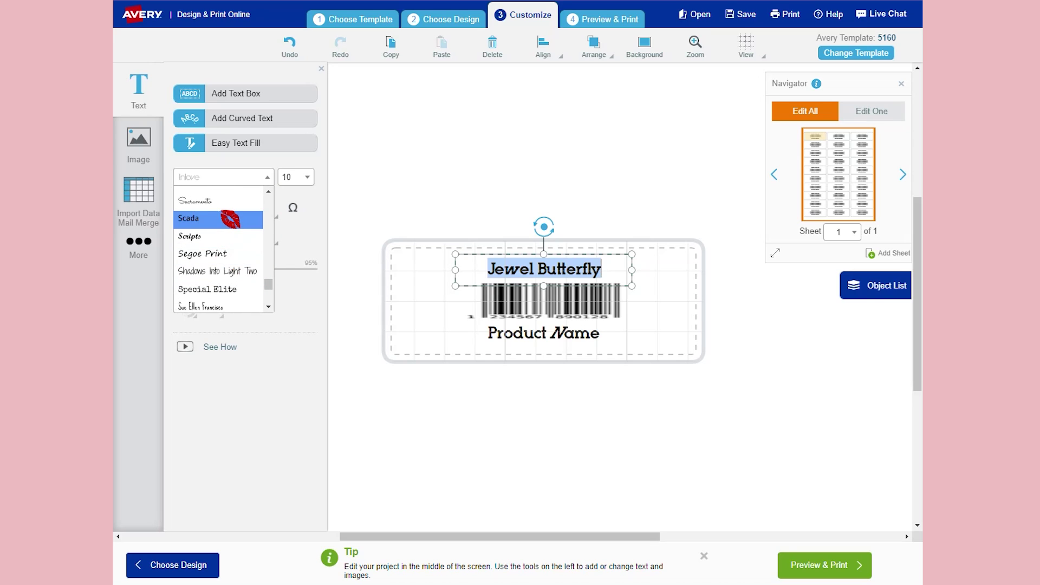
click(214, 200)
click(306, 176)
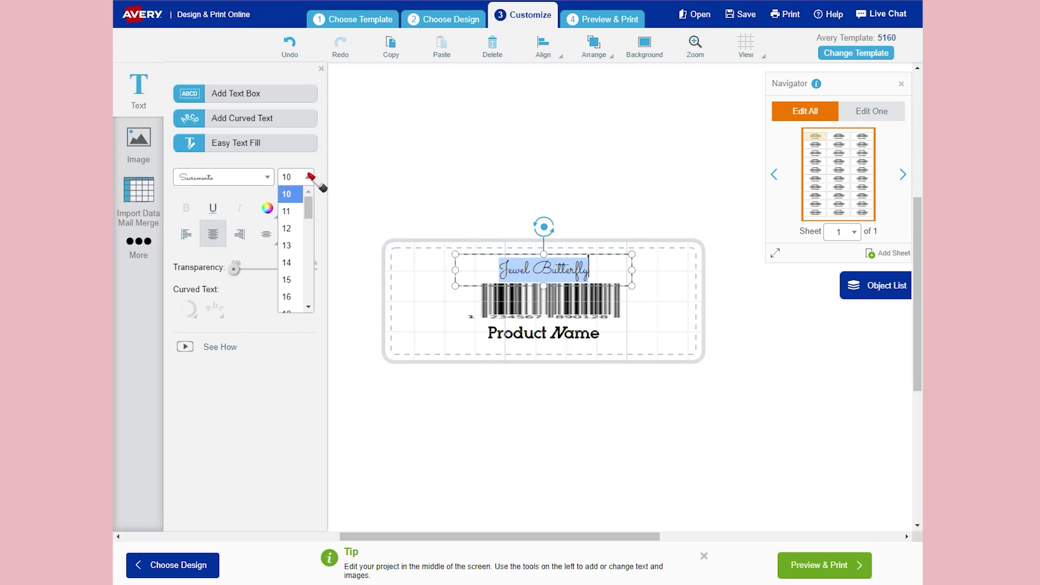
click(290, 228)
click(268, 234)
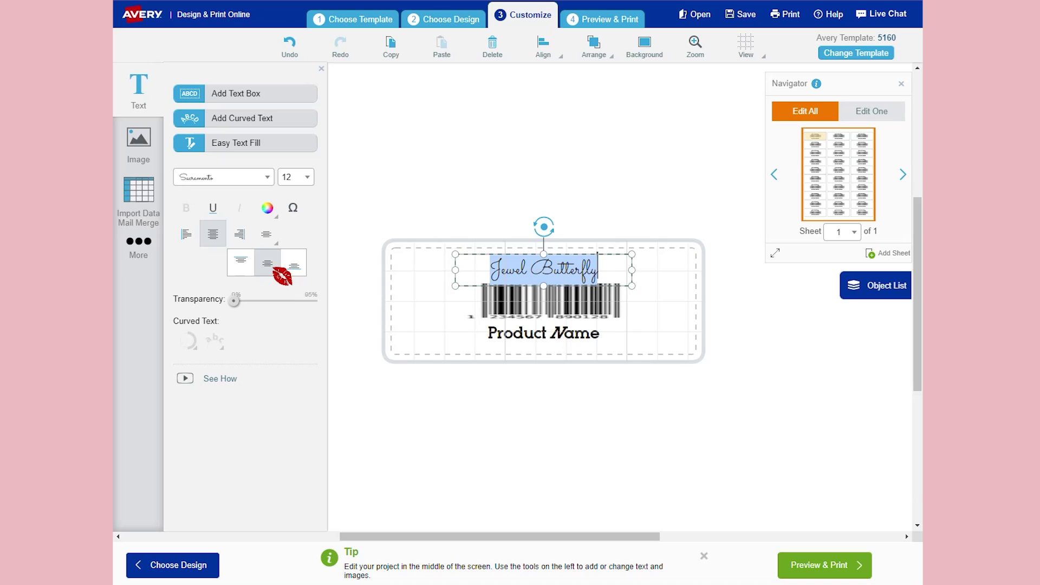
click(273, 269)
- Format the "Product Name" text in the Scada font at size 8, aligned vertically to the middle
click(579, 342)
drag(486, 334, 623, 339)
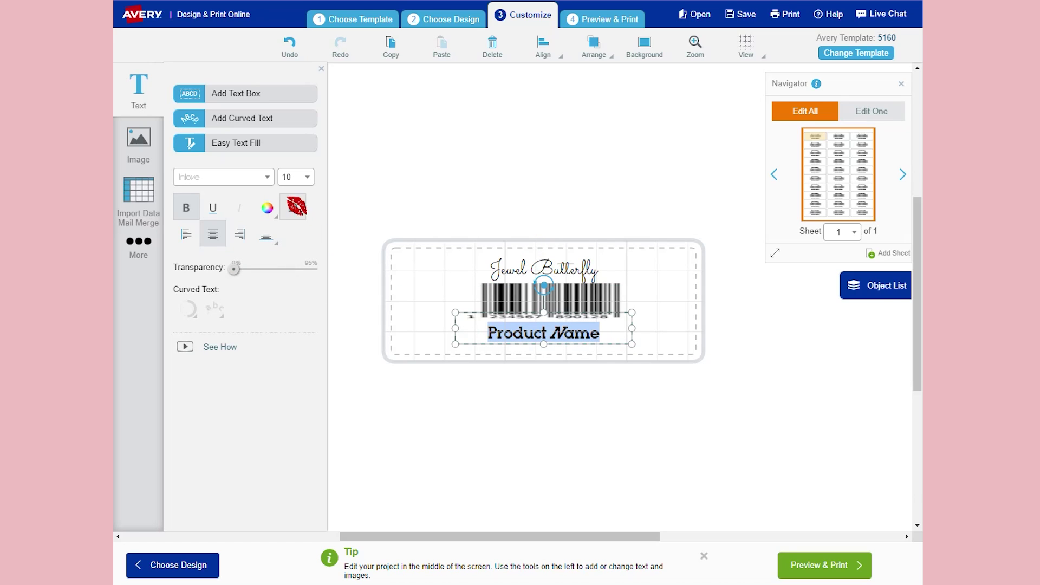
click(271, 177)
scroll(253, 270, down, 2)
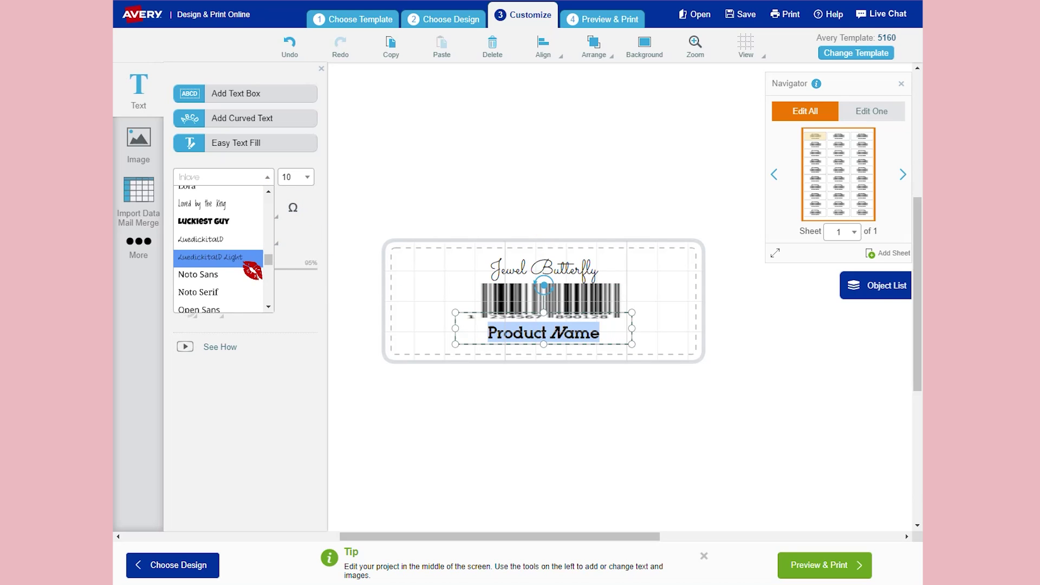
scroll(249, 271, down, 4)
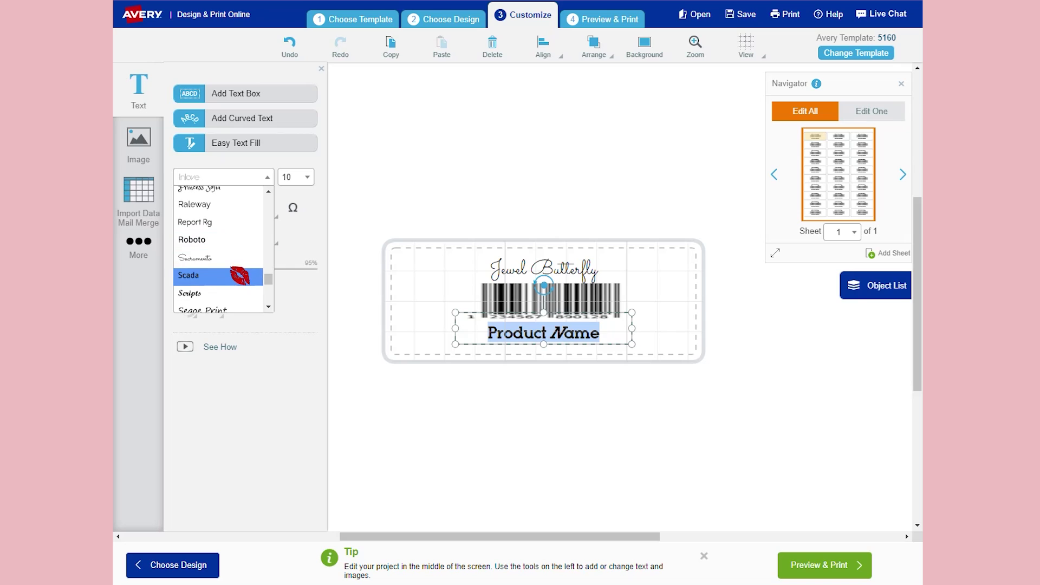
click(238, 275)
click(308, 179)
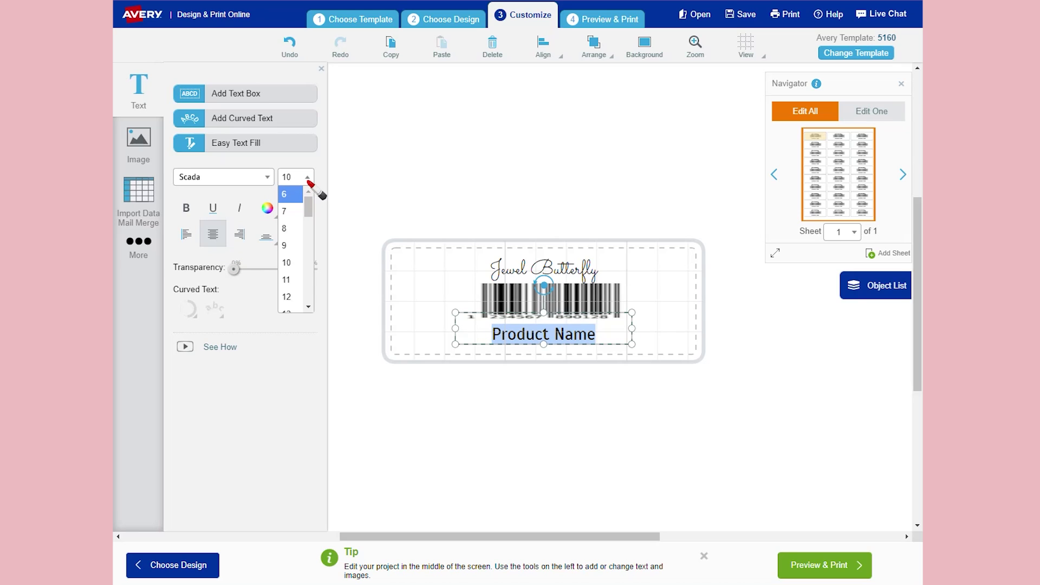
click(297, 228)
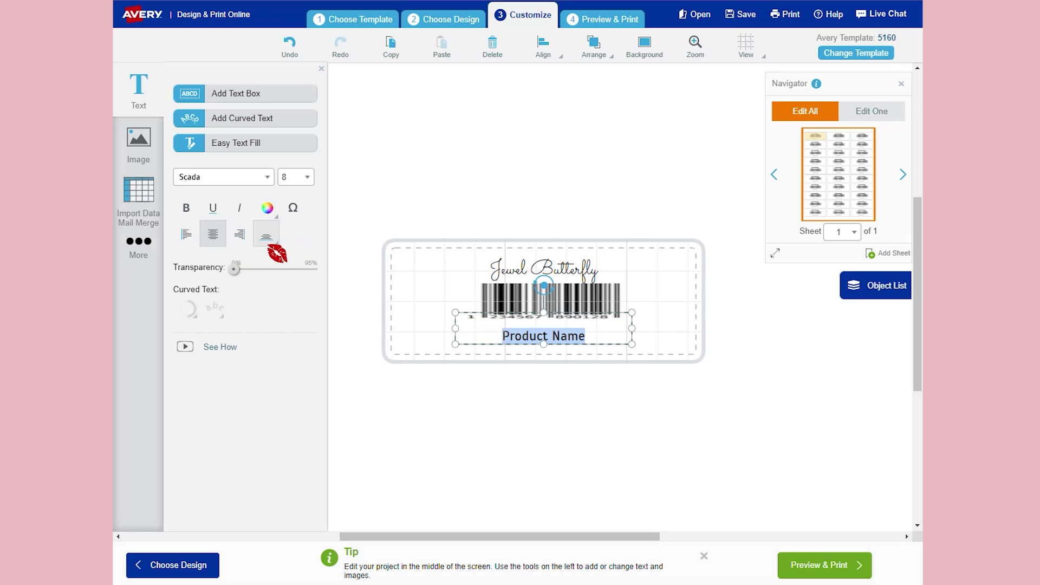
click(268, 241)
click(268, 263)
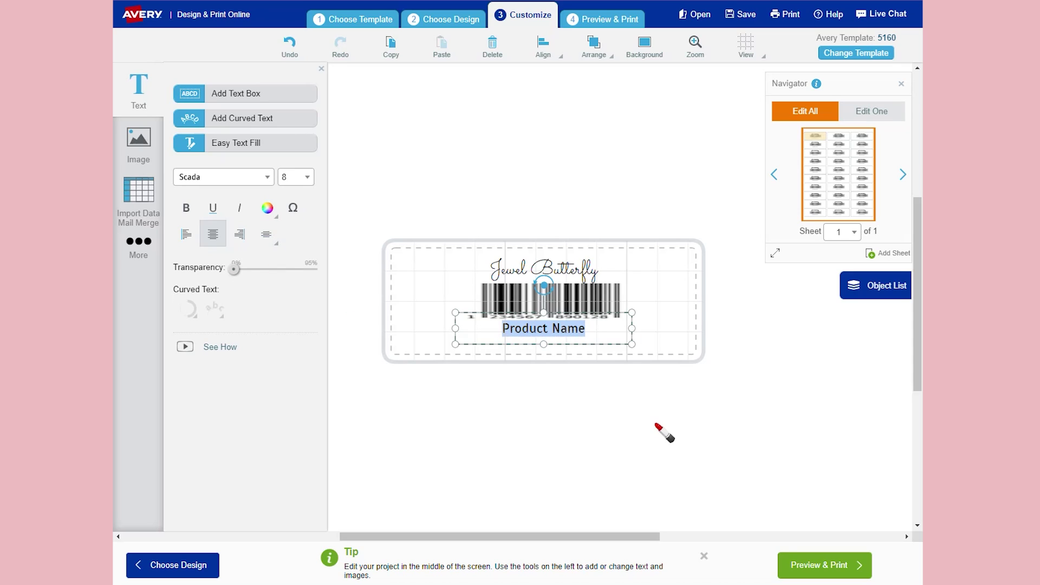
click(659, 367)
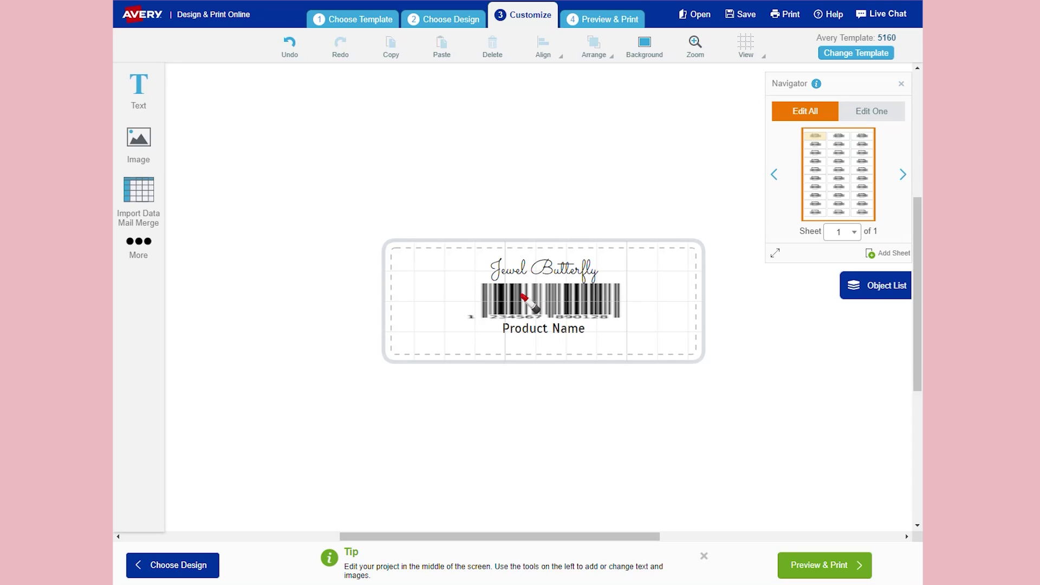
- Delete the design's sample barcode and start a new code that uses spreadsheet or sequential number data
click(523, 297)
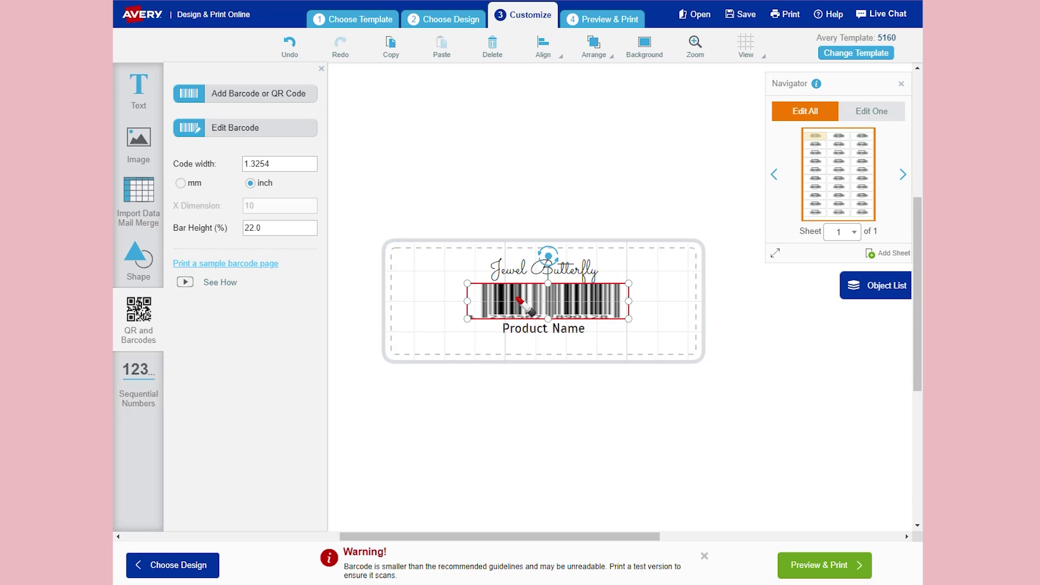
key(Delete)
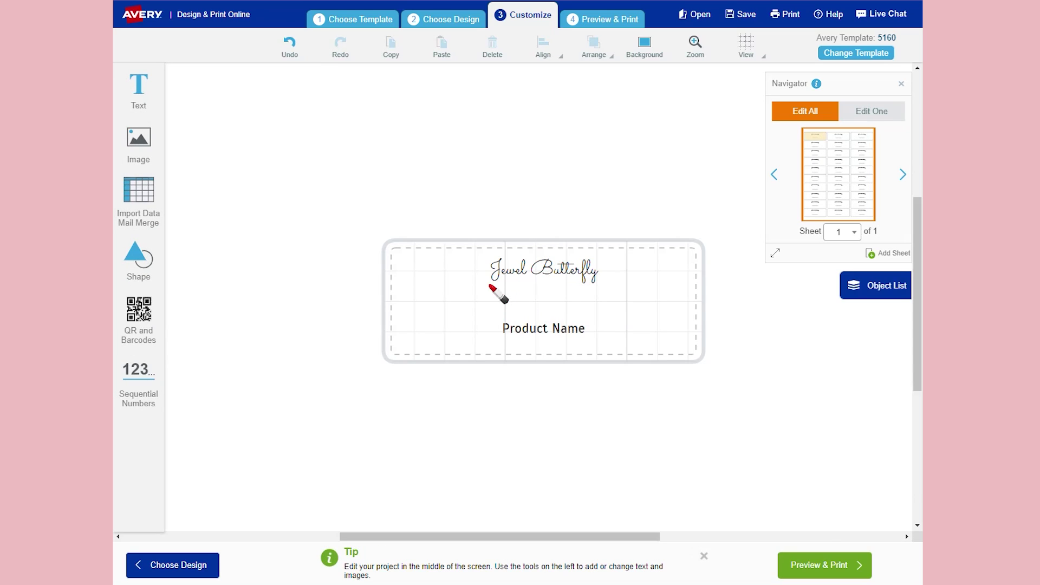
click(151, 323)
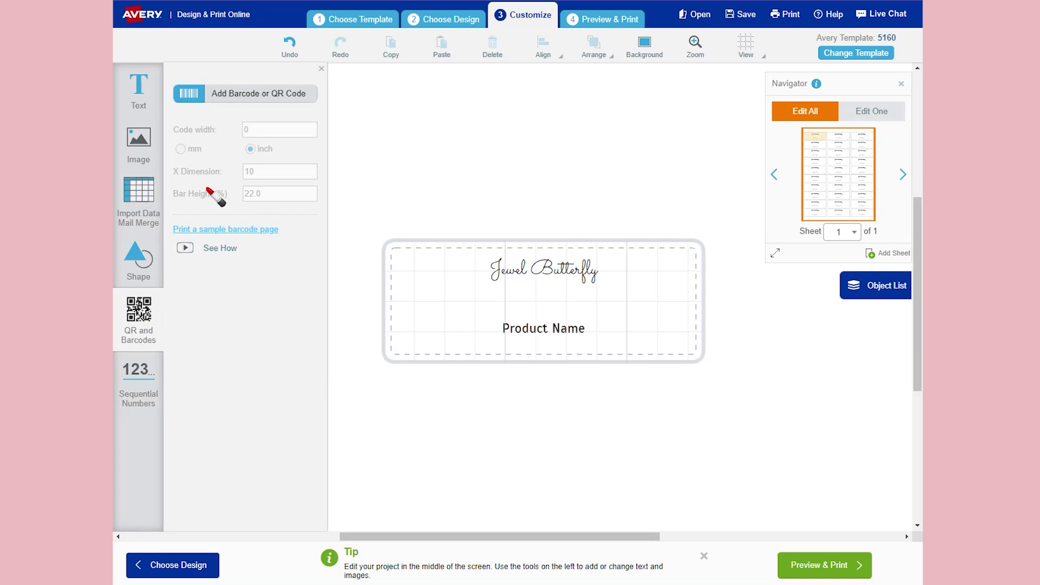
click(241, 103)
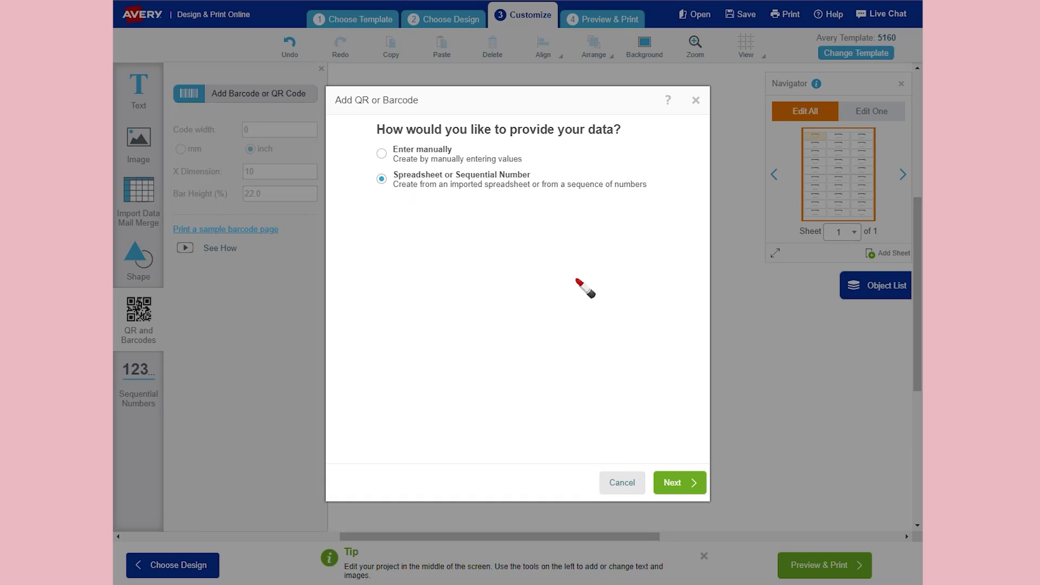
click(671, 482)
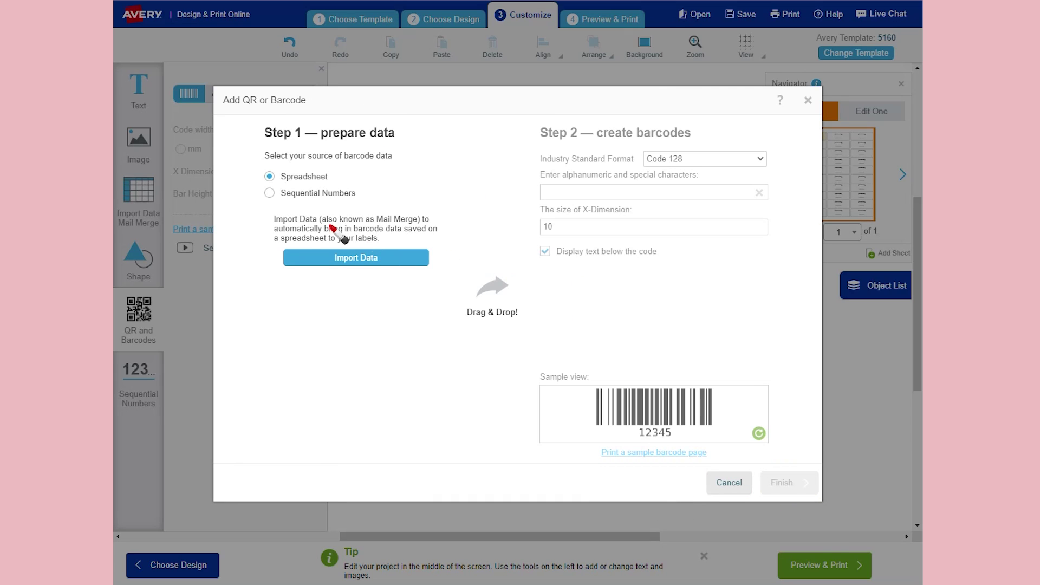
- Load the InventorySKUS_Print spreadsheet from the computer as the code's data source
click(313, 256)
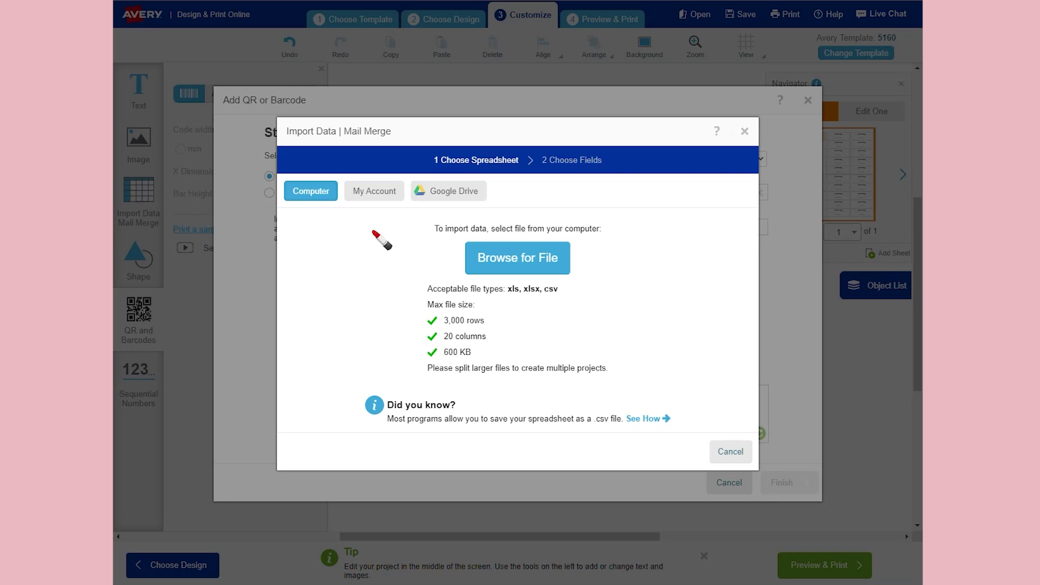
click(544, 264)
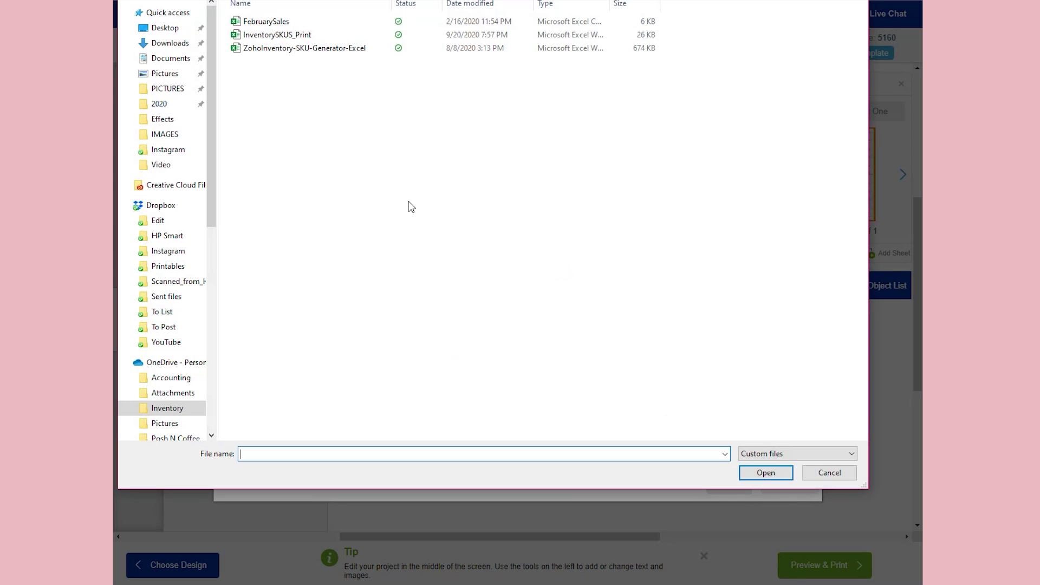
click(276, 34)
click(763, 472)
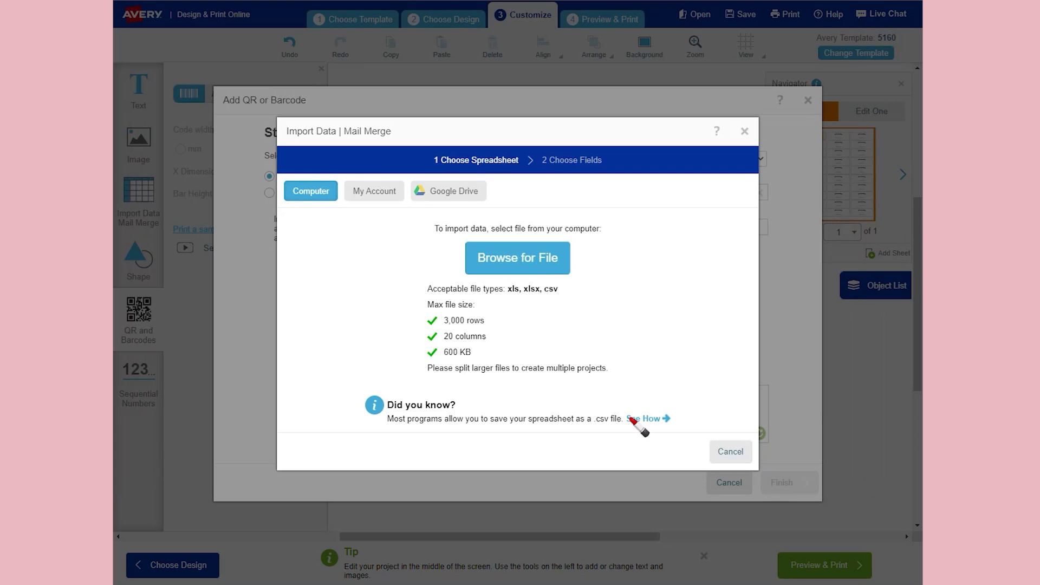
- Exclude the title row and all columns except PRODUCT NAME and SKU, sort ascending by the duplicate-test SKU column, and accept the import
click(343, 257)
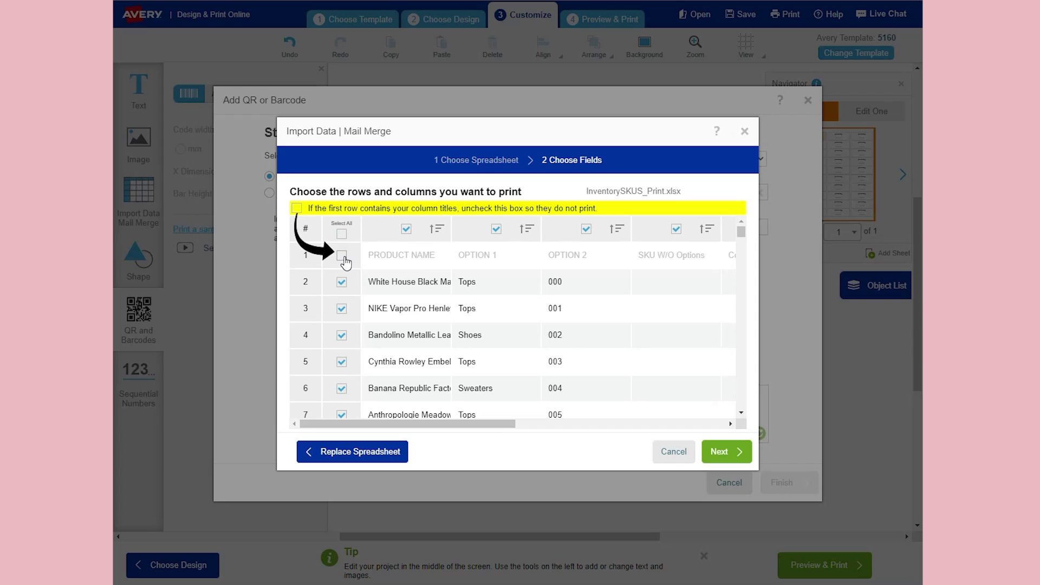
click(496, 231)
click(586, 230)
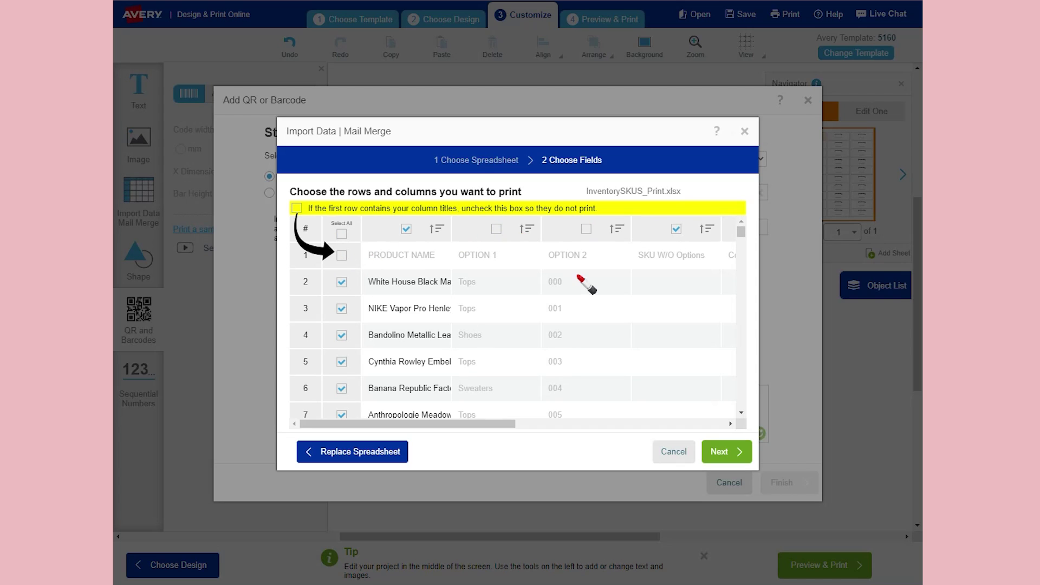
drag(481, 425, 609, 425)
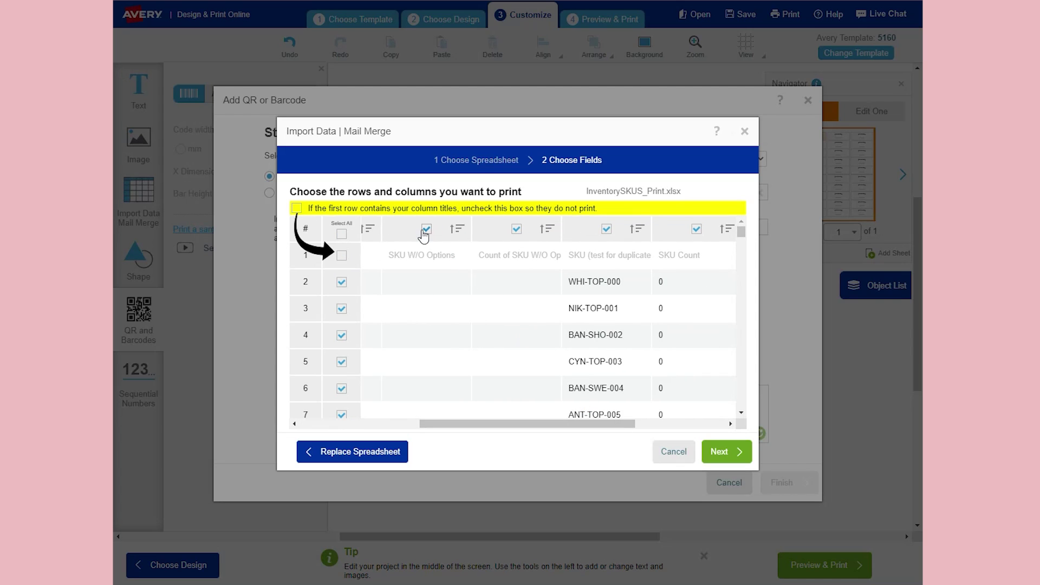
click(604, 230)
drag(587, 424, 734, 423)
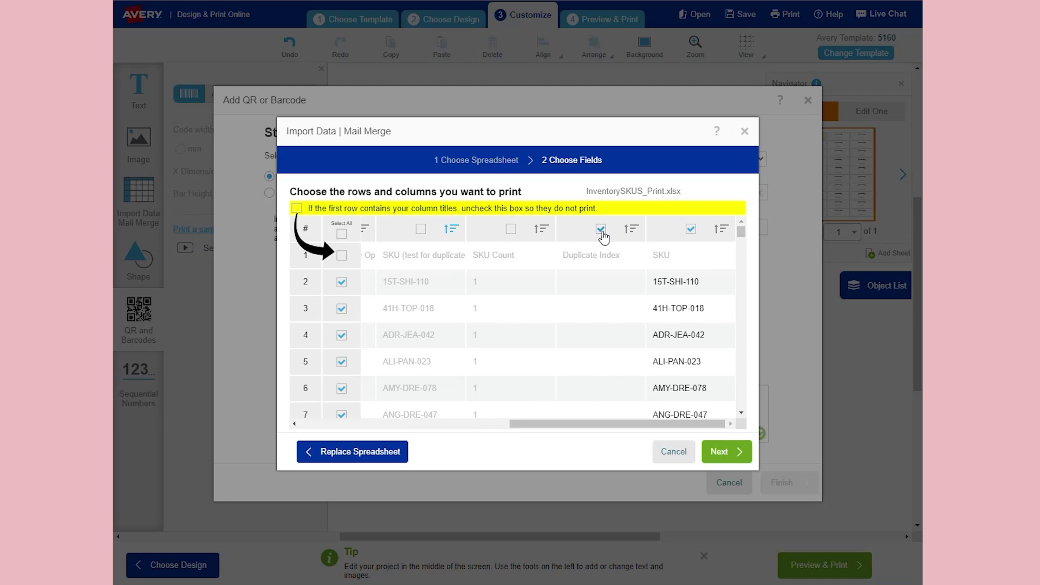
click(739, 458)
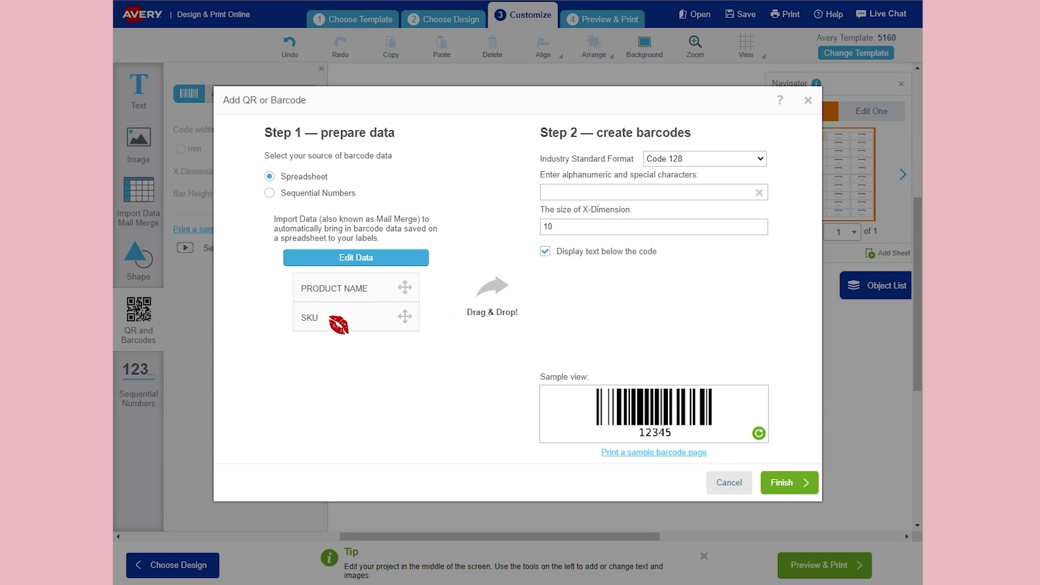
- Set the code format to QRCode with the Text code type, feed it from the SKU field, and add it to the label
drag(334, 326, 566, 191)
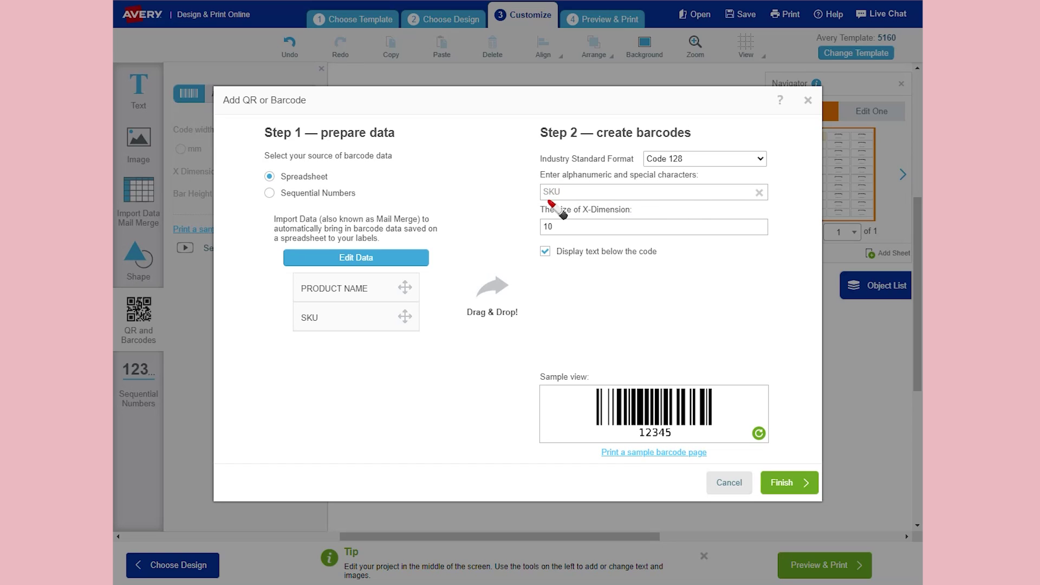
click(761, 160)
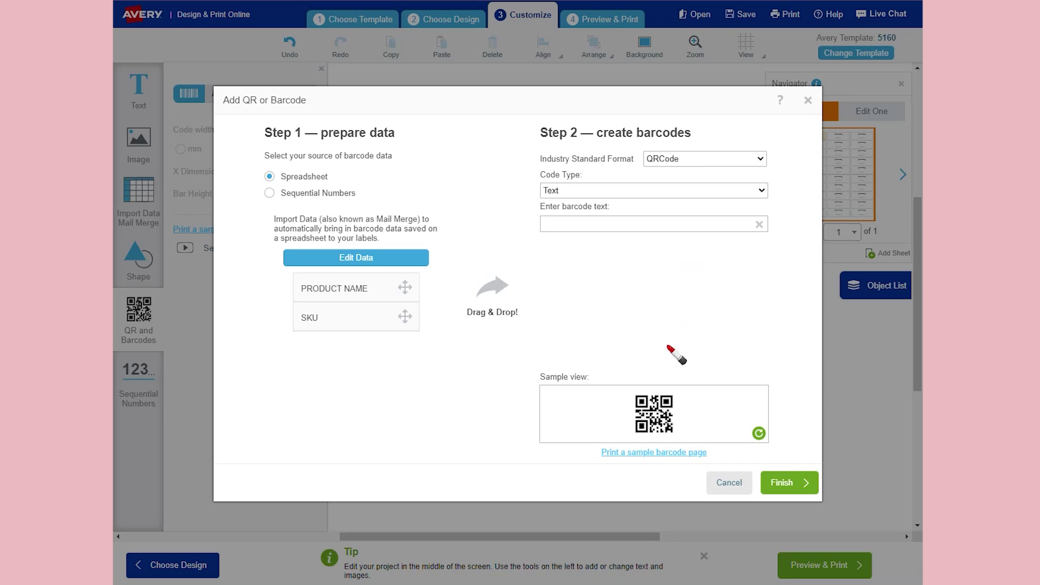
drag(297, 327, 561, 226)
click(784, 487)
- Place the QR code on the label's left side and move the "Jewel Butterfly" and "Product Name" texts to its right
drag(539, 316, 471, 343)
click(573, 274)
drag(574, 266, 627, 272)
click(559, 330)
drag(557, 313, 602, 320)
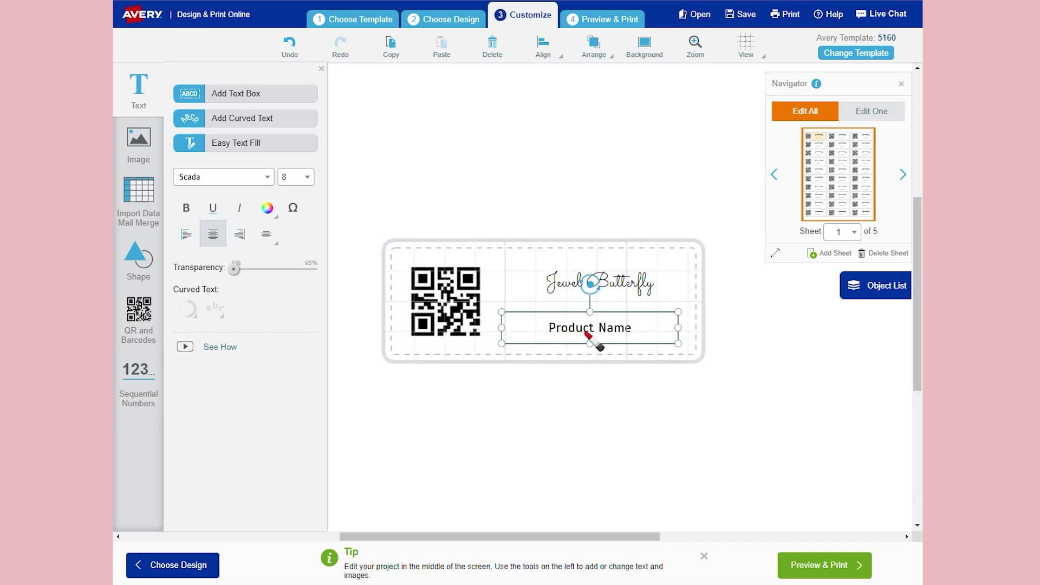
- Reopen the merge fields for the "Product Name" text and keep the PRODUCT NAME and SKU columns selected
click(150, 203)
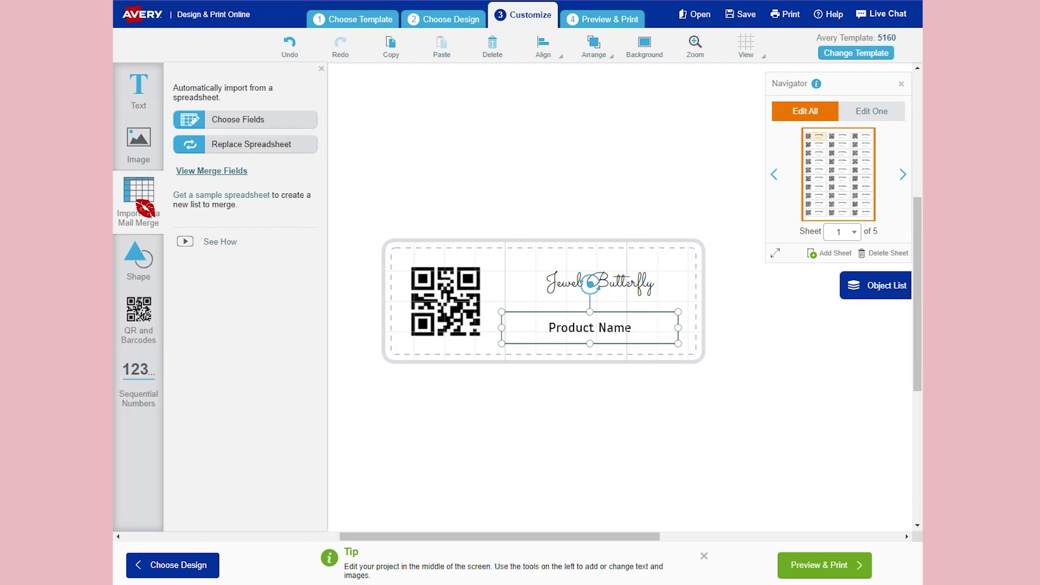
click(252, 129)
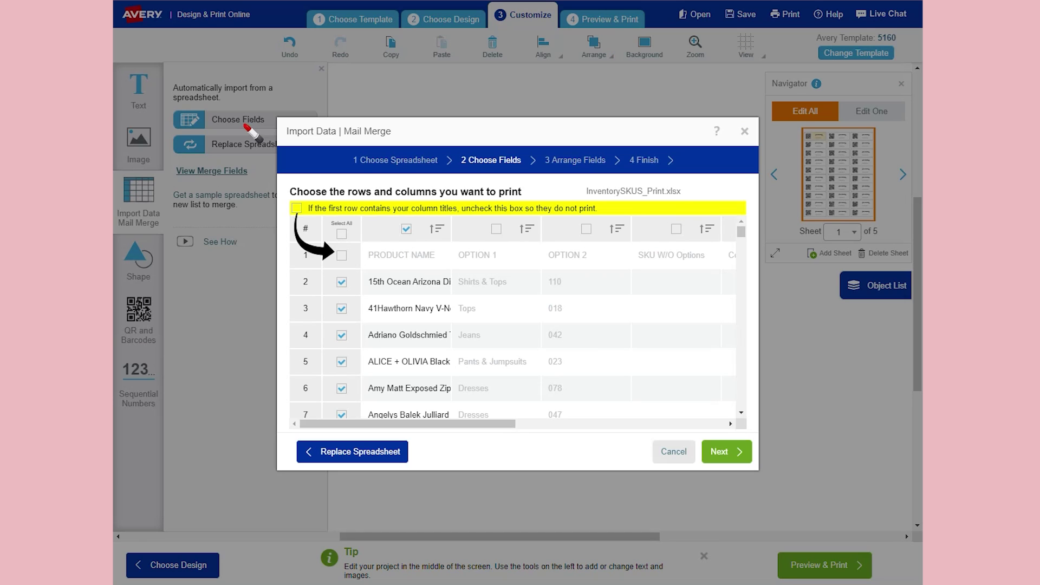
drag(422, 424, 632, 424)
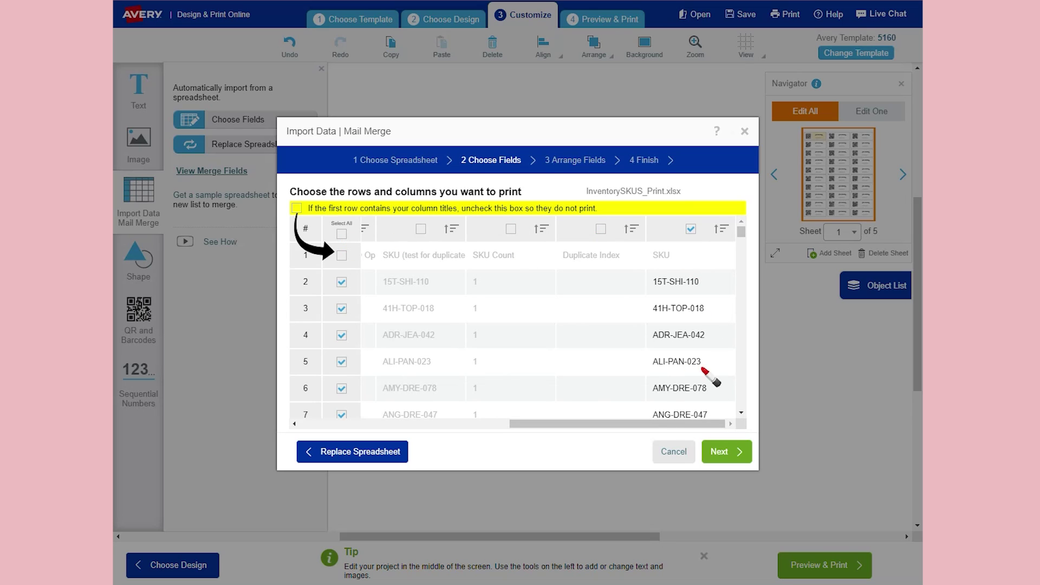
click(723, 453)
- Replace the "Product Name" placeholder with the PRODUCT NAME field and the SKU field beneath it, finish the merge, and nudge the text up
drag(348, 249, 400, 232)
drag(601, 227, 489, 234)
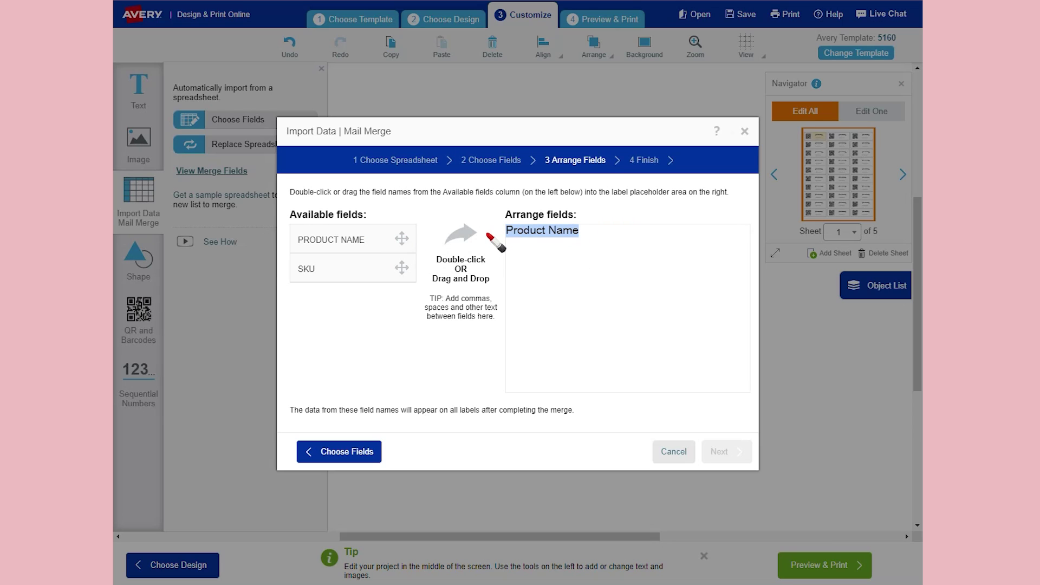
key(Delete)
drag(382, 239, 555, 268)
drag(364, 271, 726, 284)
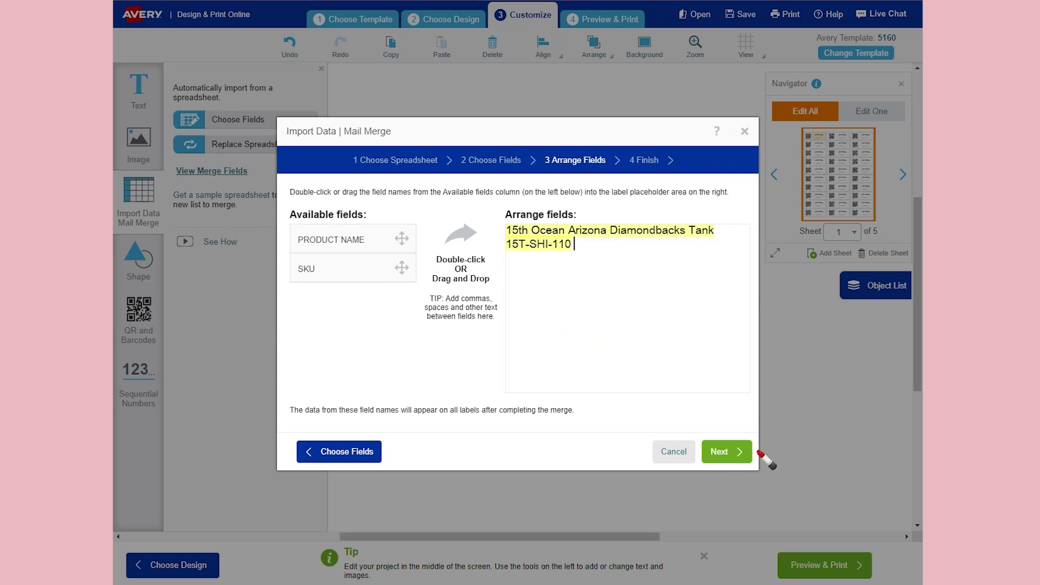
click(720, 455)
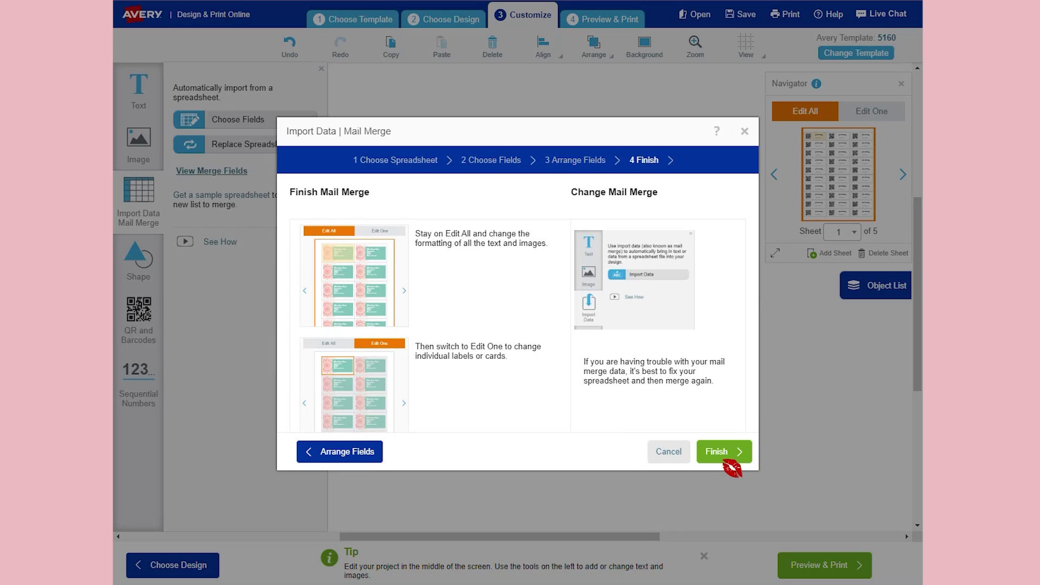
click(726, 452)
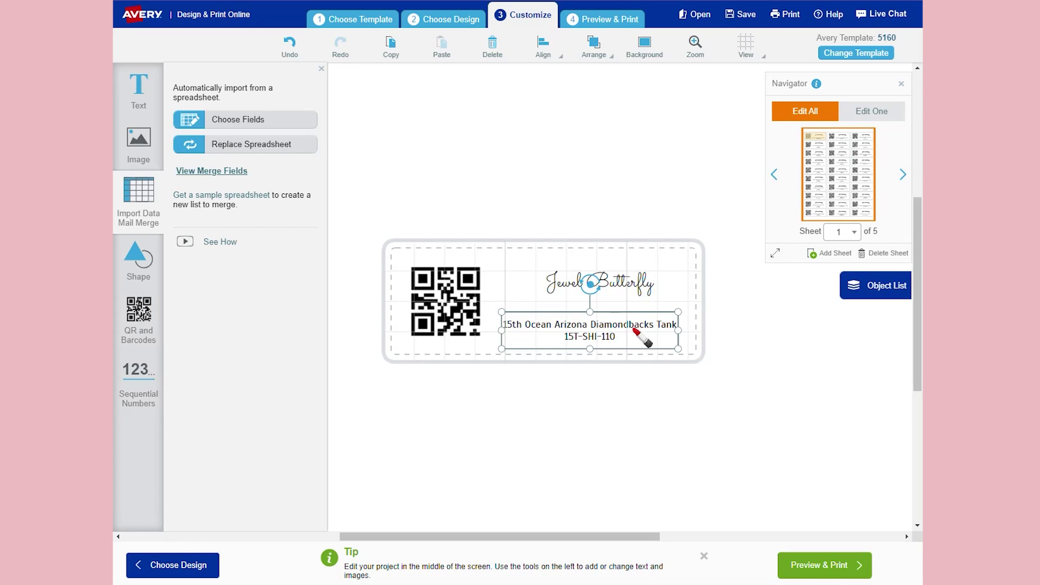
drag(623, 313, 623, 303)
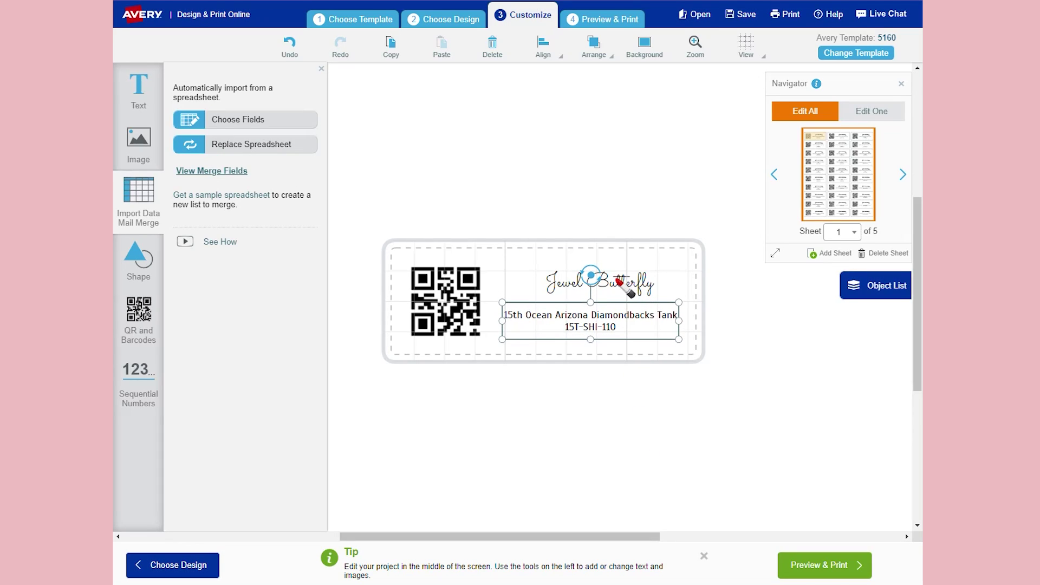
- Set the font size of the "Jewel Butterfly" text to 20
click(624, 281)
drag(548, 282, 660, 282)
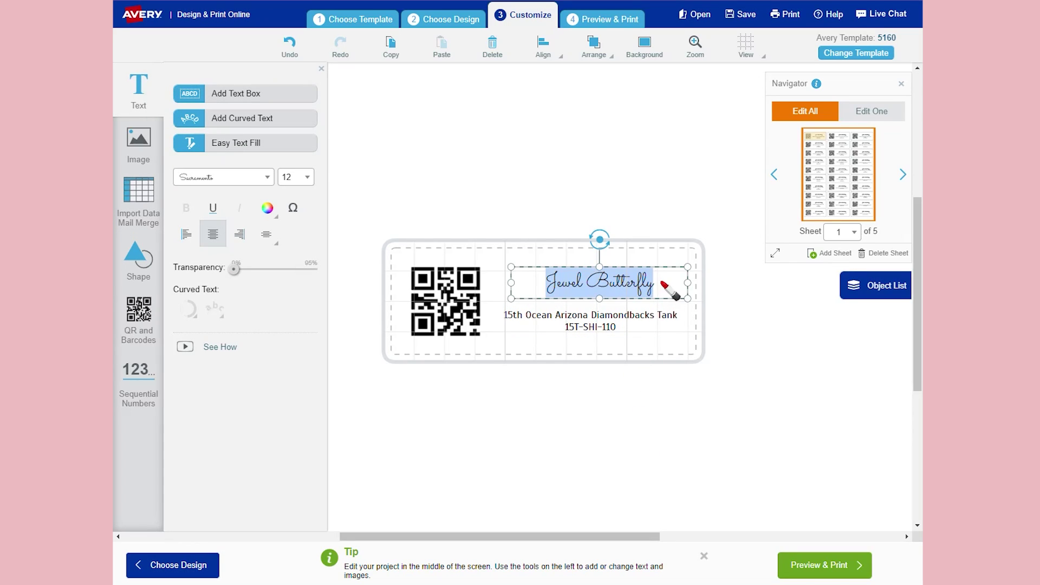
click(296, 177)
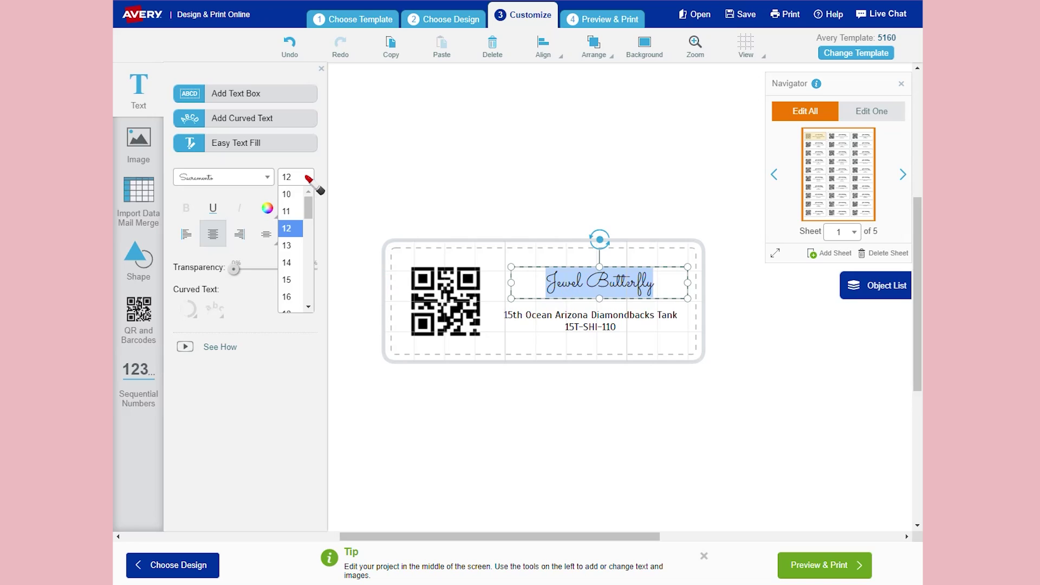
click(309, 308)
click(287, 298)
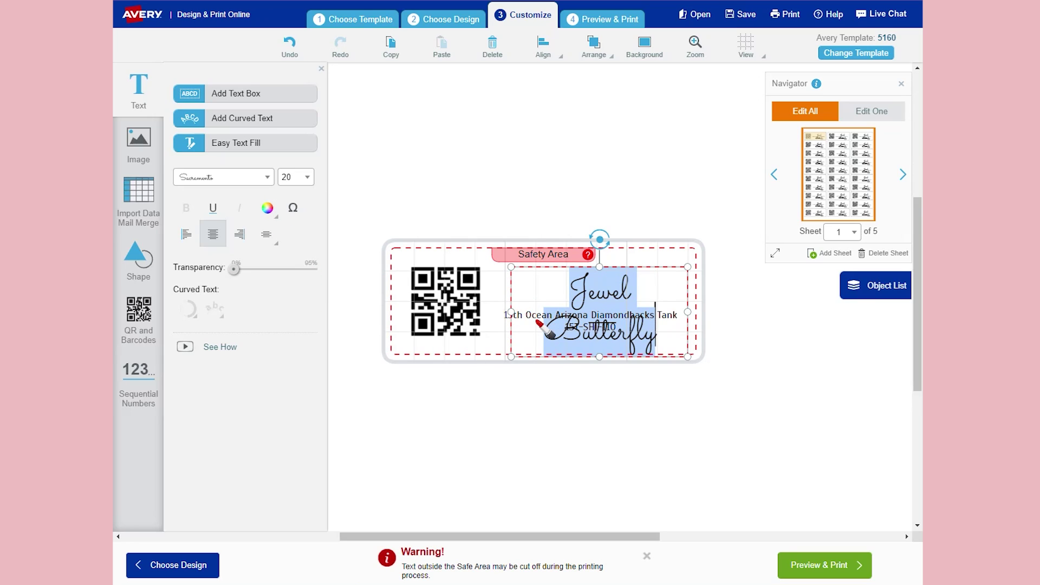
- Widen the "Jewel Butterfly" text box so the name fits on one line, and move it above the product name
drag(511, 313, 480, 313)
drag(623, 261, 631, 240)
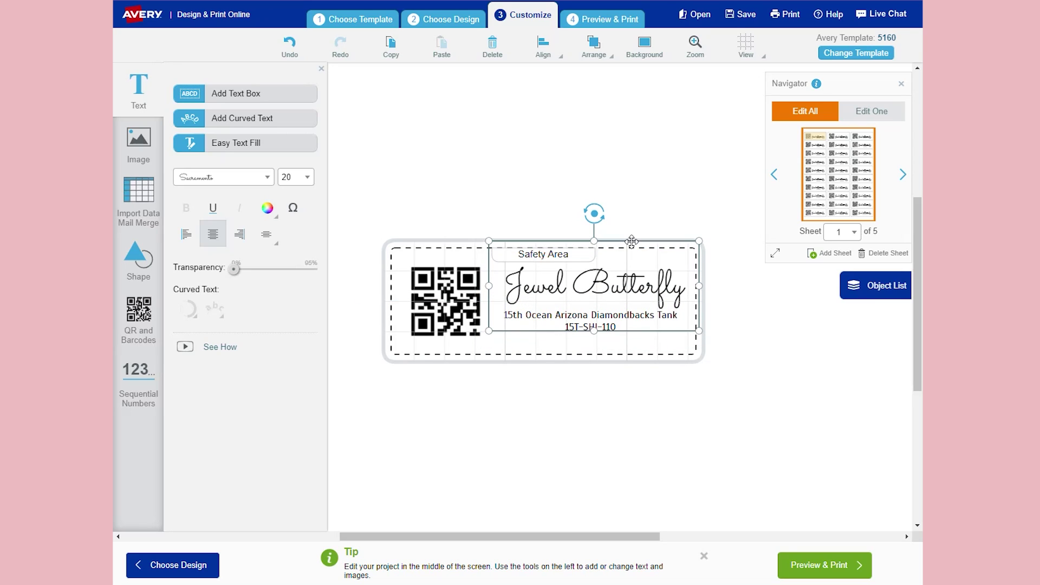
click(746, 419)
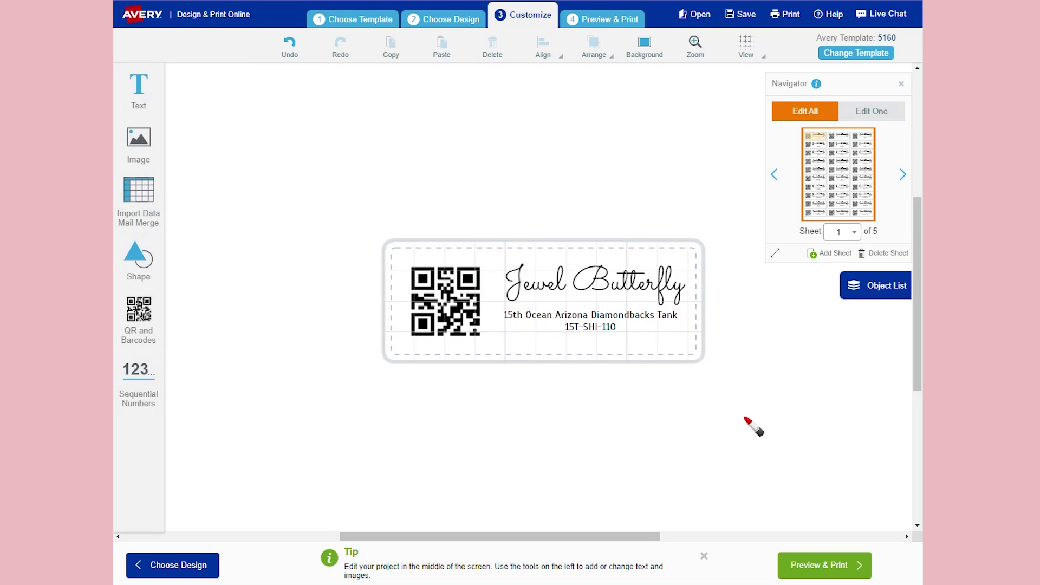
- Preview the finished label sheets and zoom the preview to 114%
click(837, 570)
mouse_move(325, 64)
mouse_move(234, 92)
mouse_down()
mouse_move(271, 93)
mouse_move(254, 93)
mouse_up()
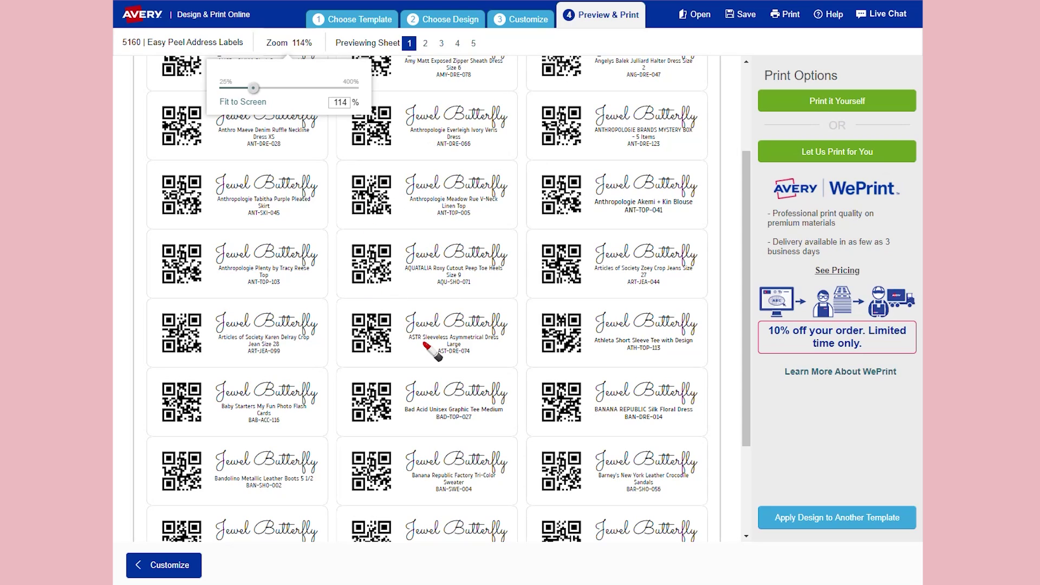
- Choose to print the labels yourself, generate the PDF of all labels without saving the design, and open it
click(816, 103)
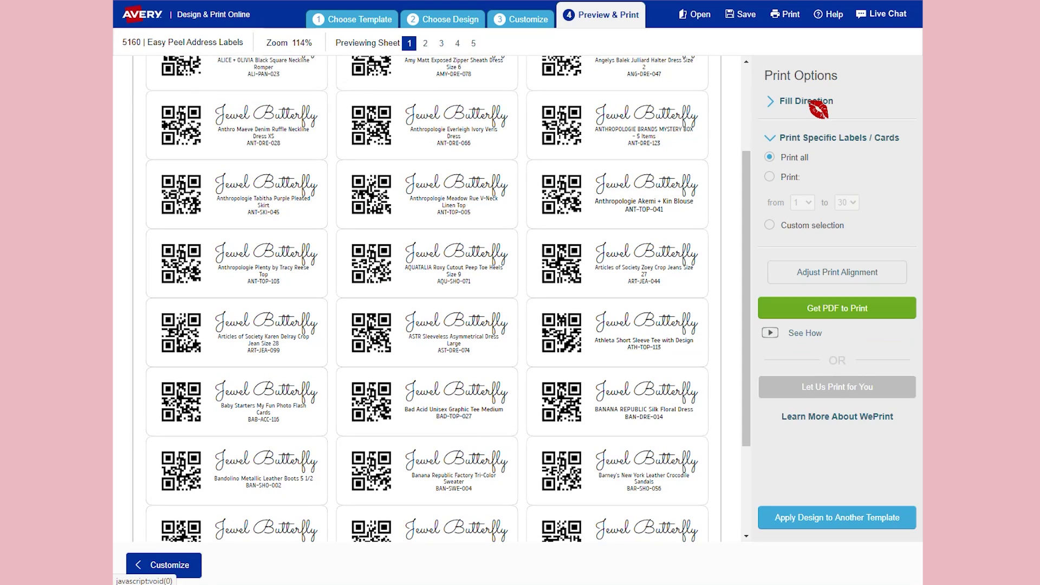
click(825, 312)
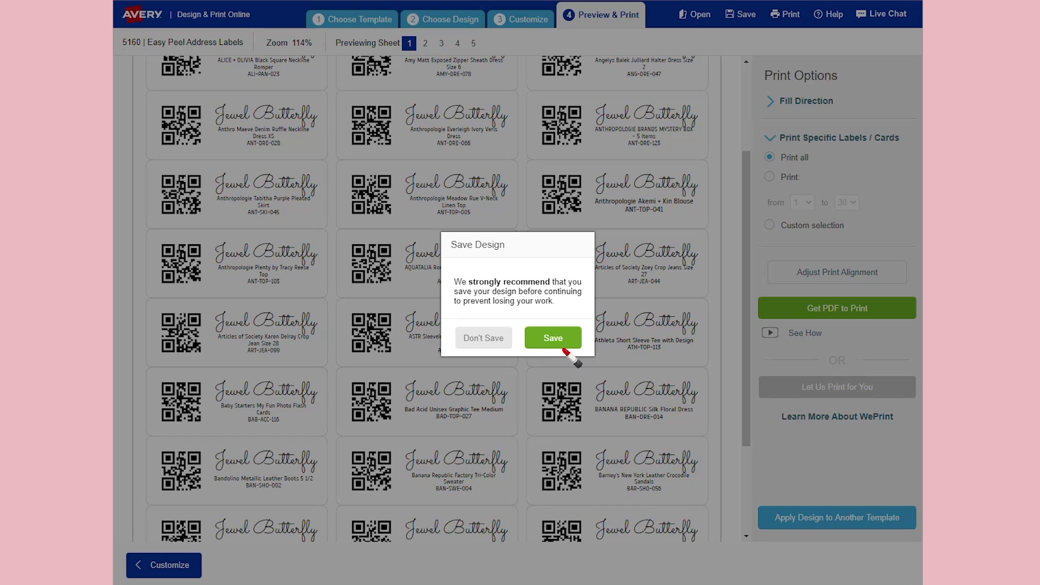
click(489, 341)
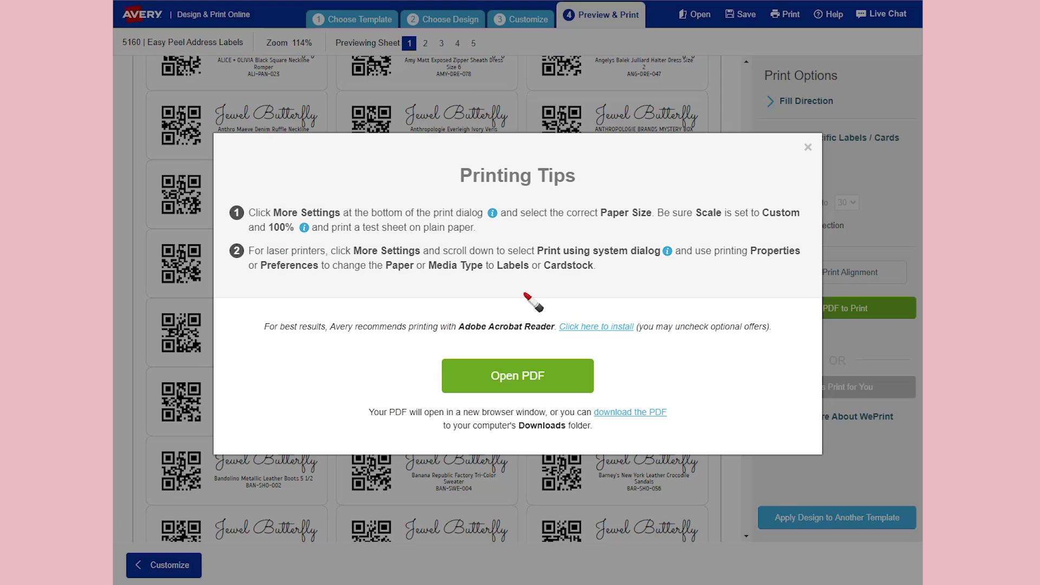
click(529, 385)
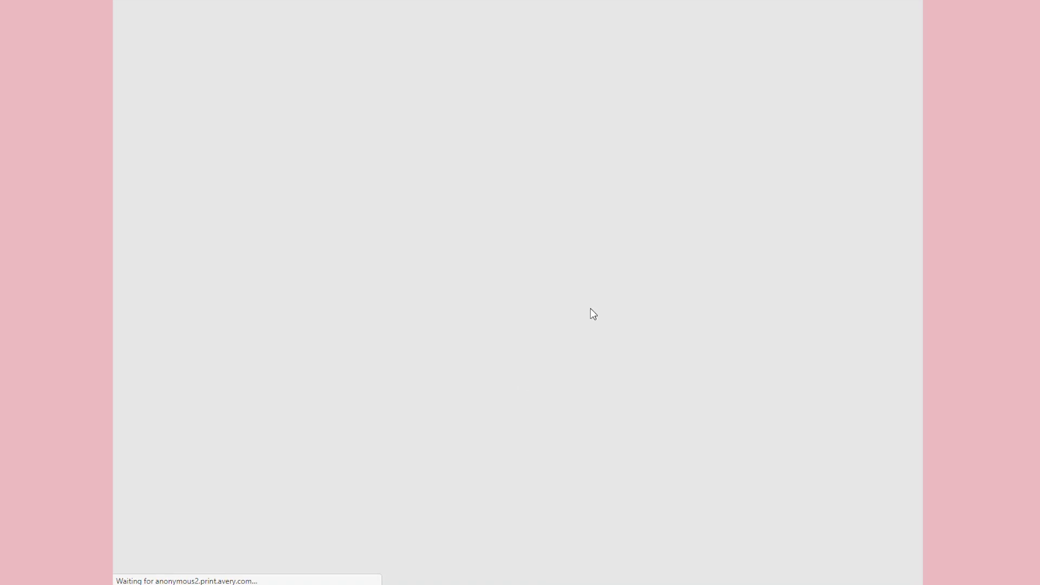
- Review the label pages in the PDF and check the print settings, leaving without printing
scroll(607, 300, down, 8)
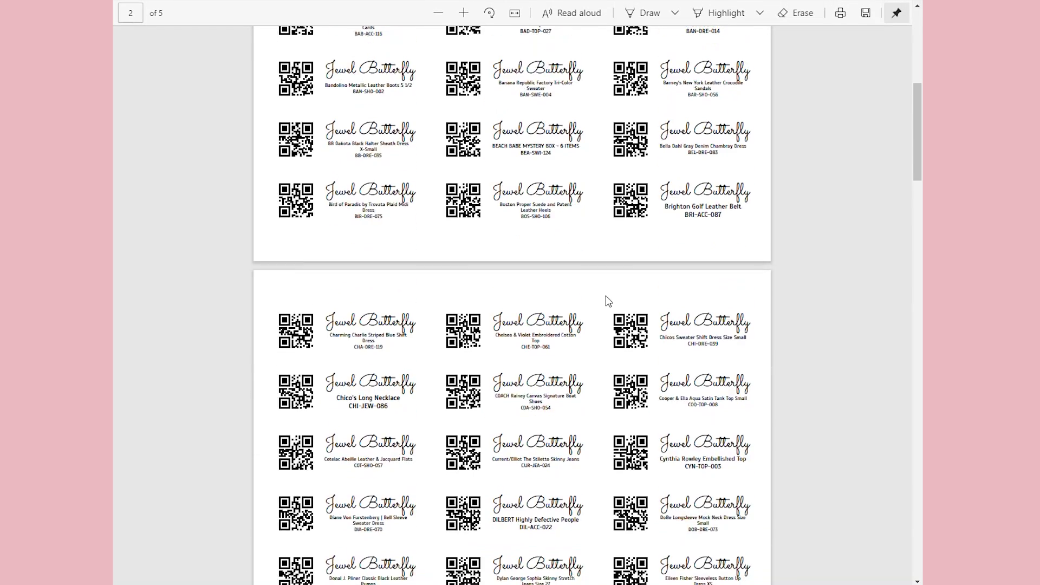
scroll(608, 299, down, 15)
scroll(608, 300, down, 12)
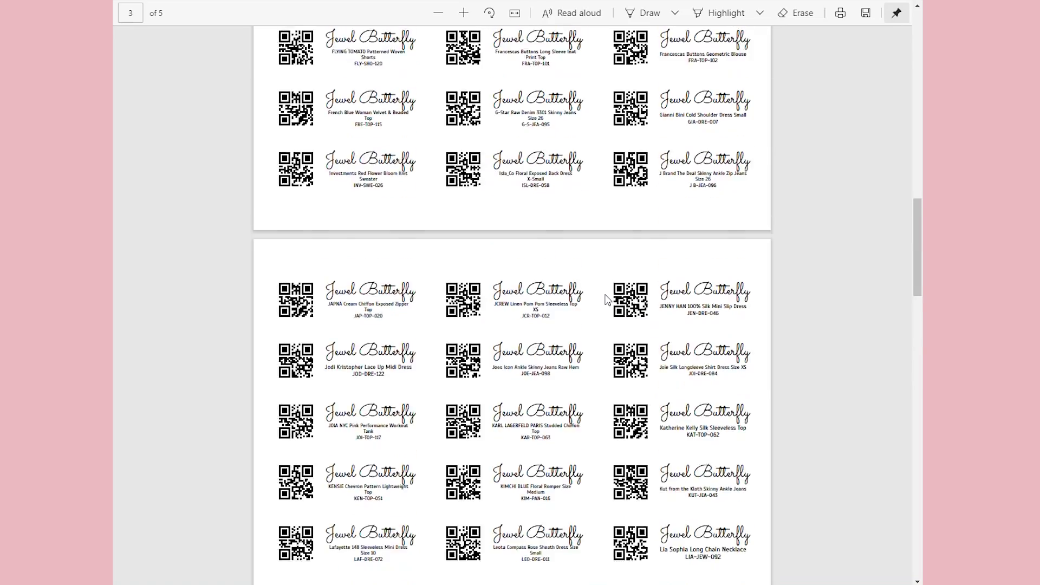
key(Home)
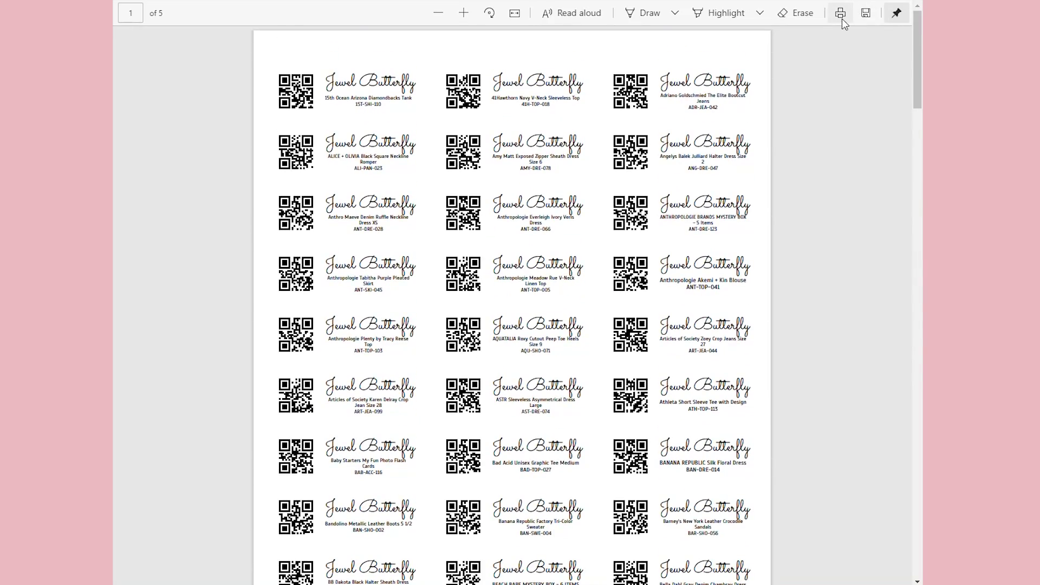
click(841, 16)
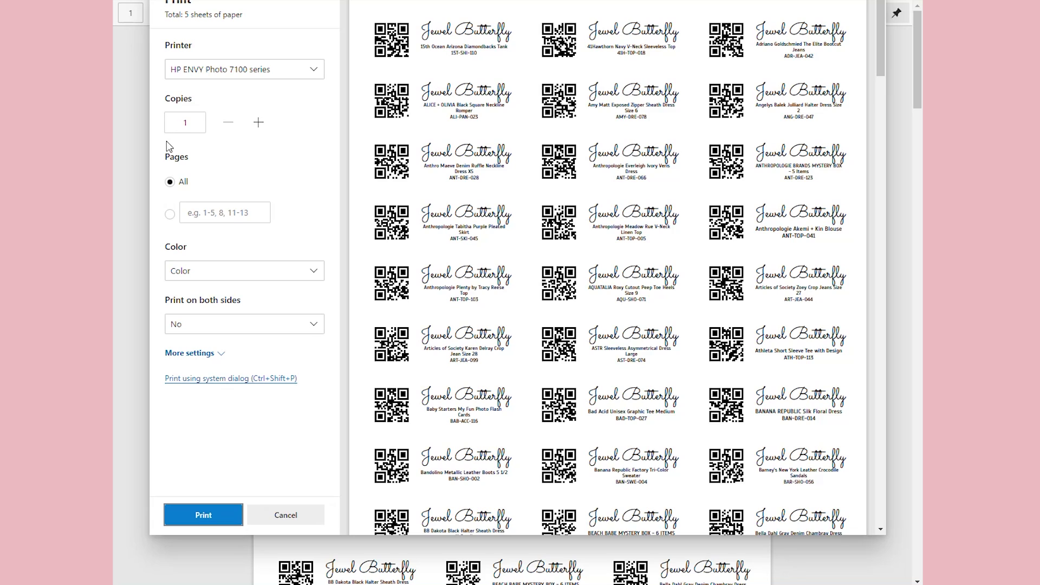
click(286, 515)
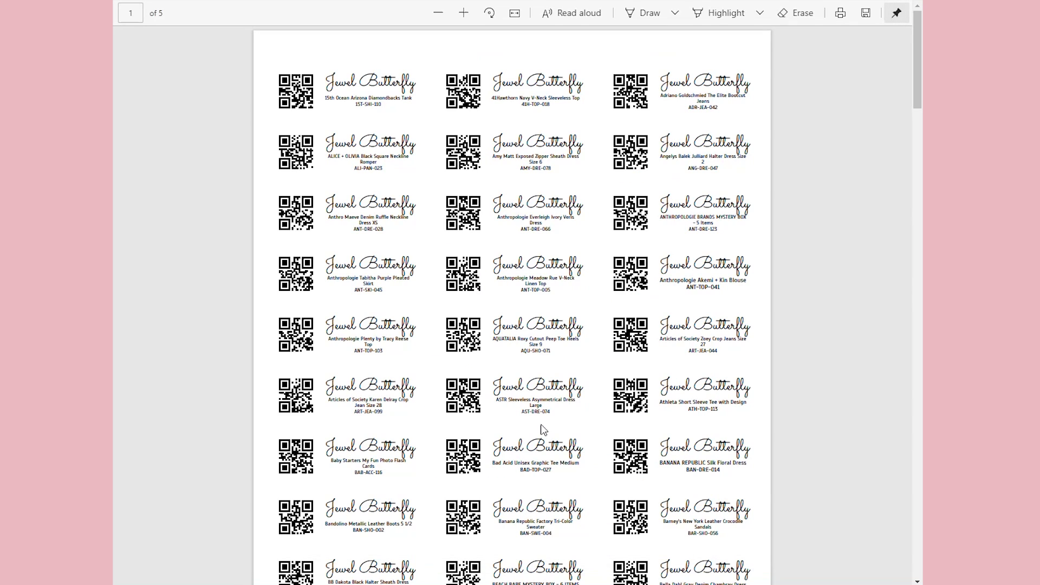